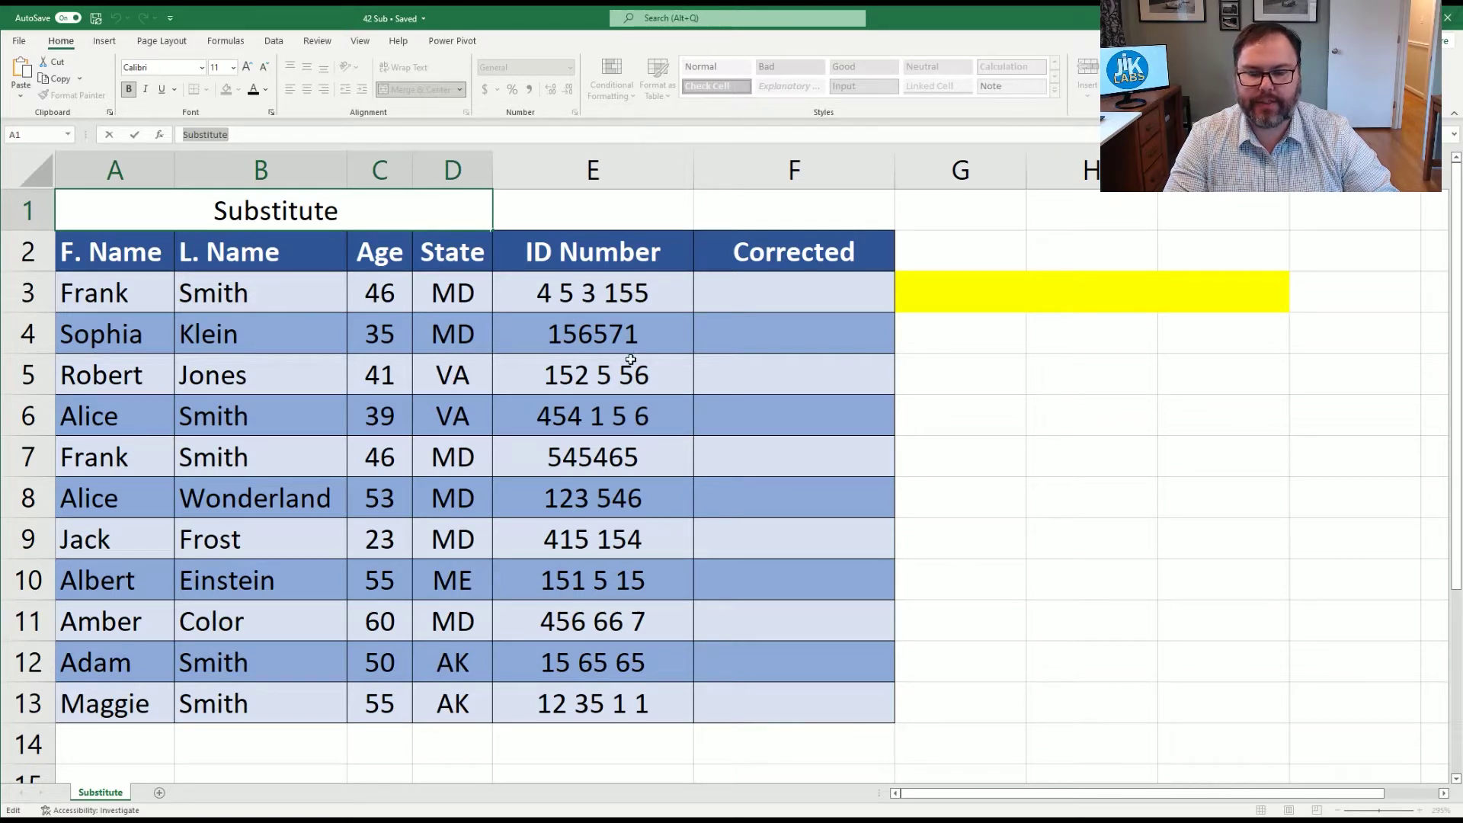
# Step: Enter =SUBSTITUTE(E3," ","") in F3 so the ID shows as 453155 without spaces
pyautogui.click(757, 287)
pyautogui.write('=su')
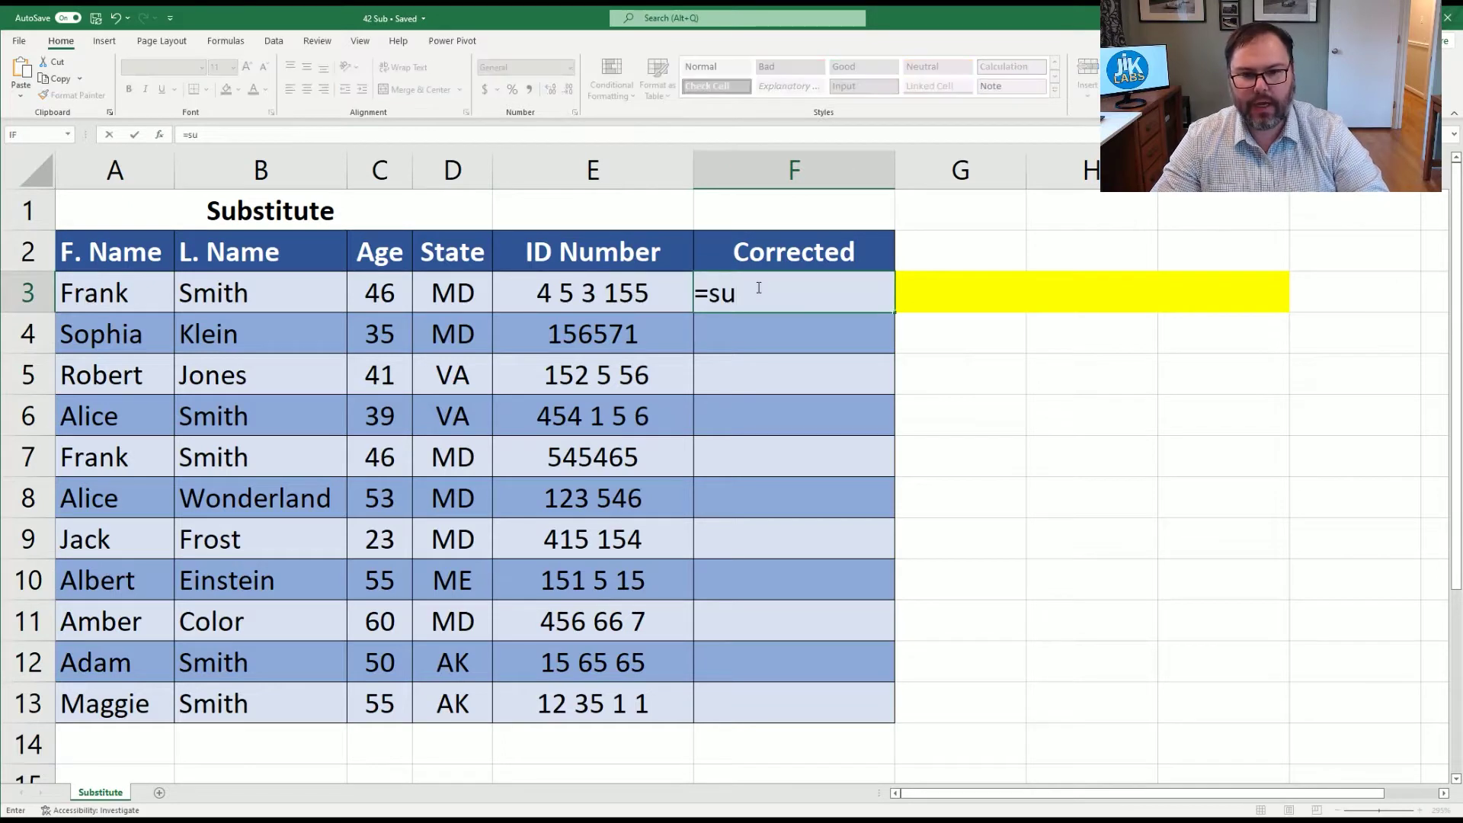
pyautogui.press('Tab')
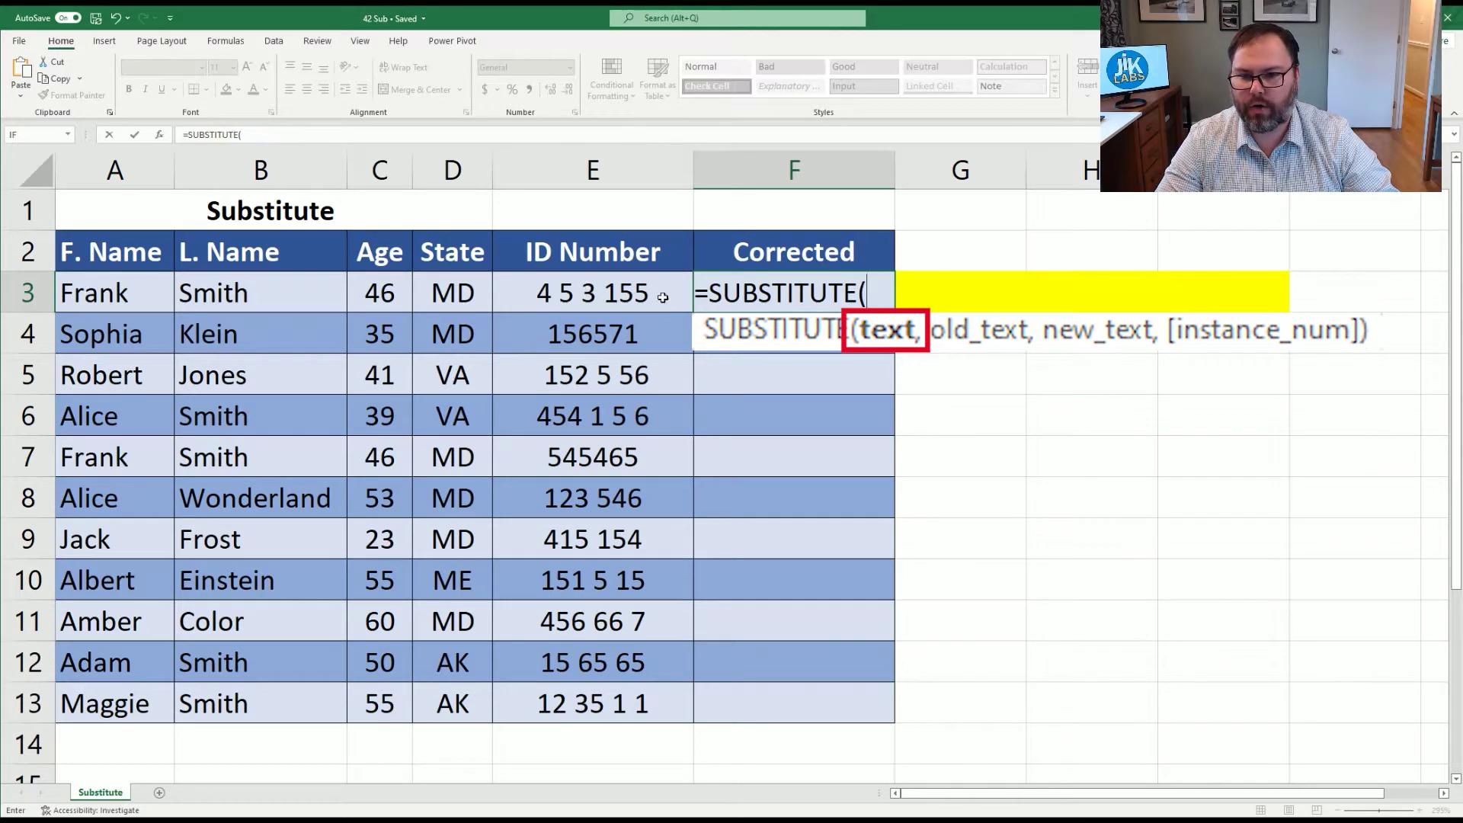
pyautogui.click(563, 292)
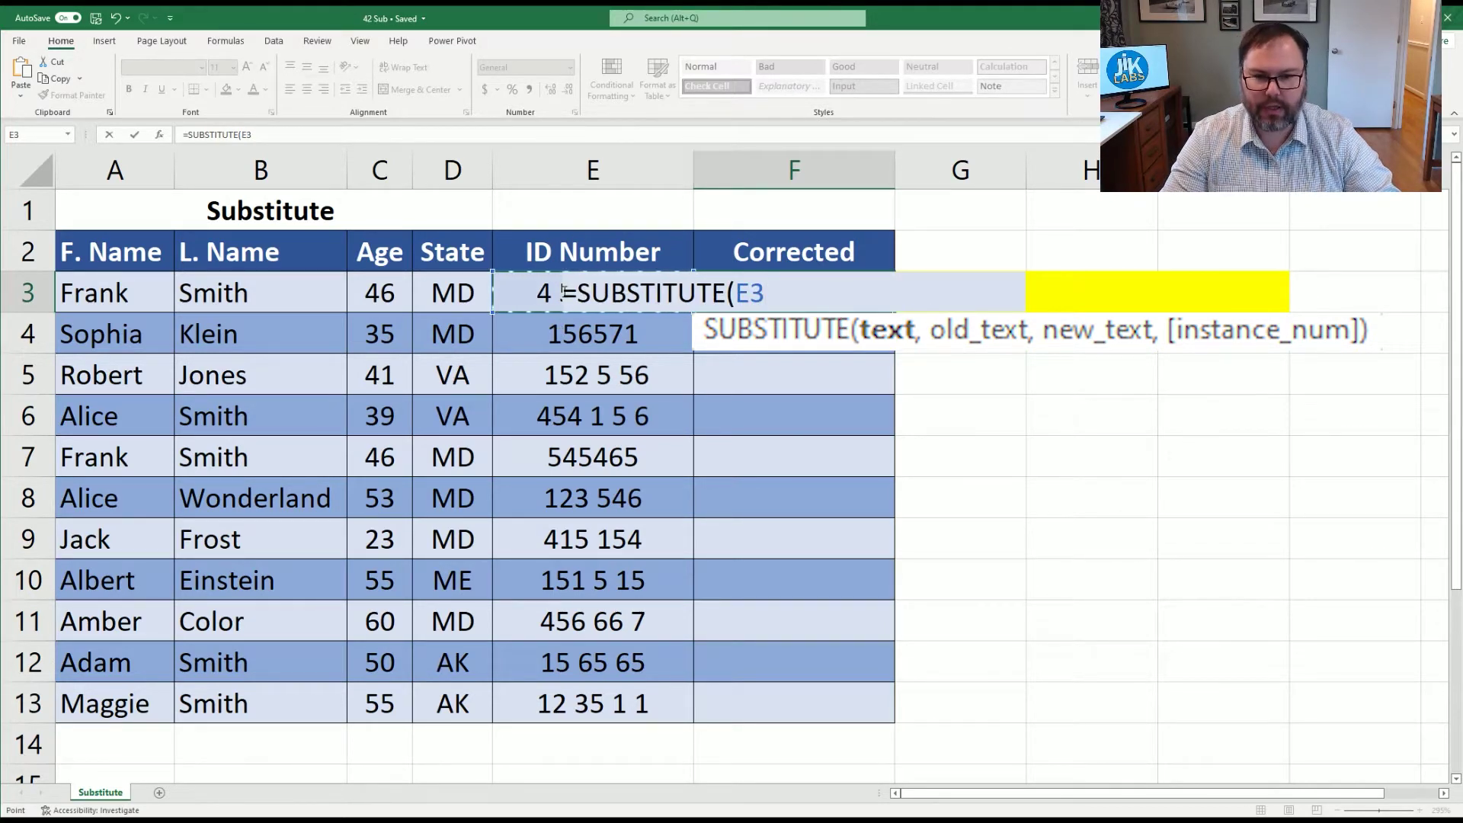
pyautogui.write(',')
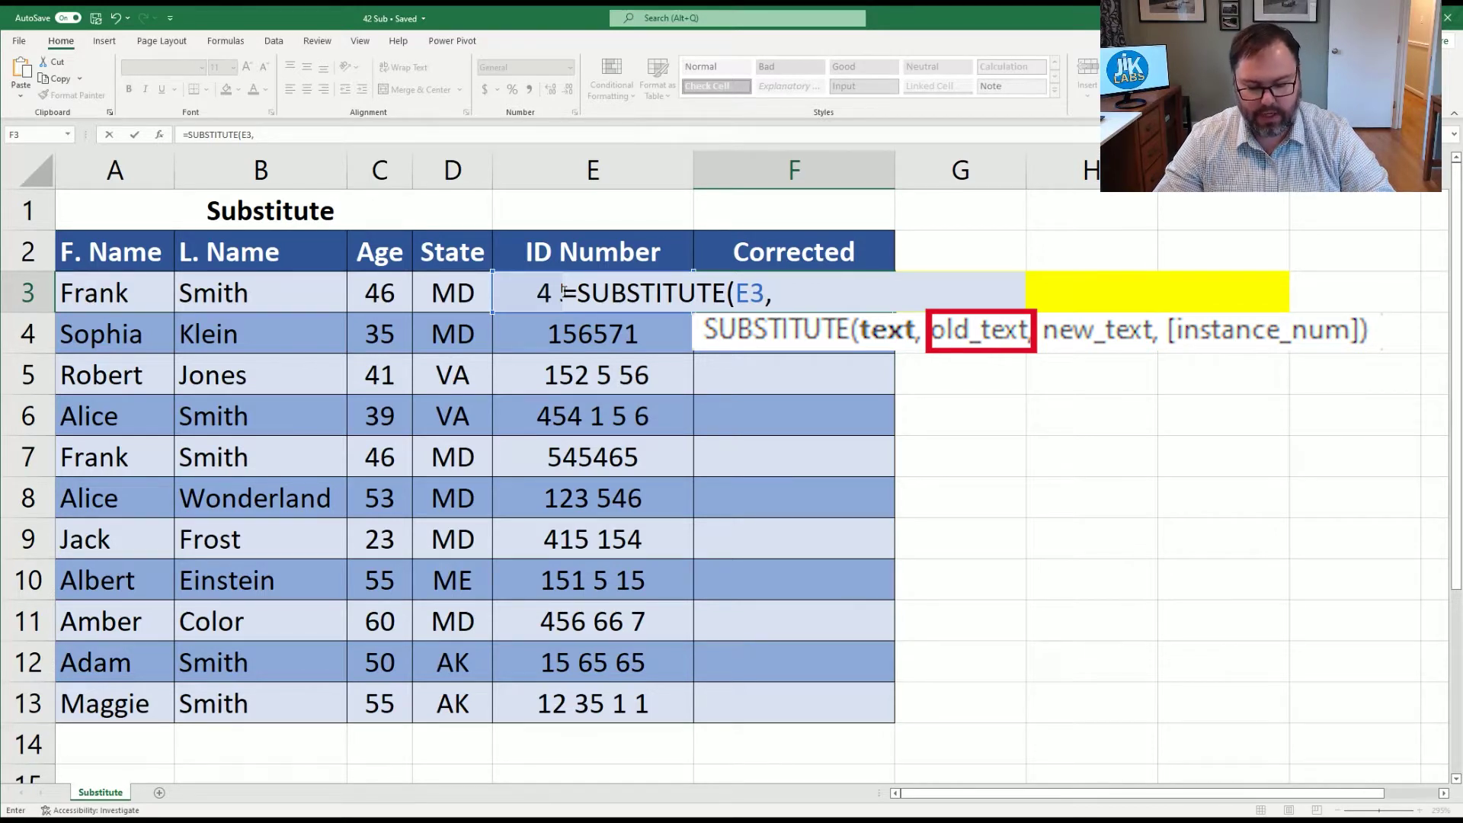
pyautogui.write('"')
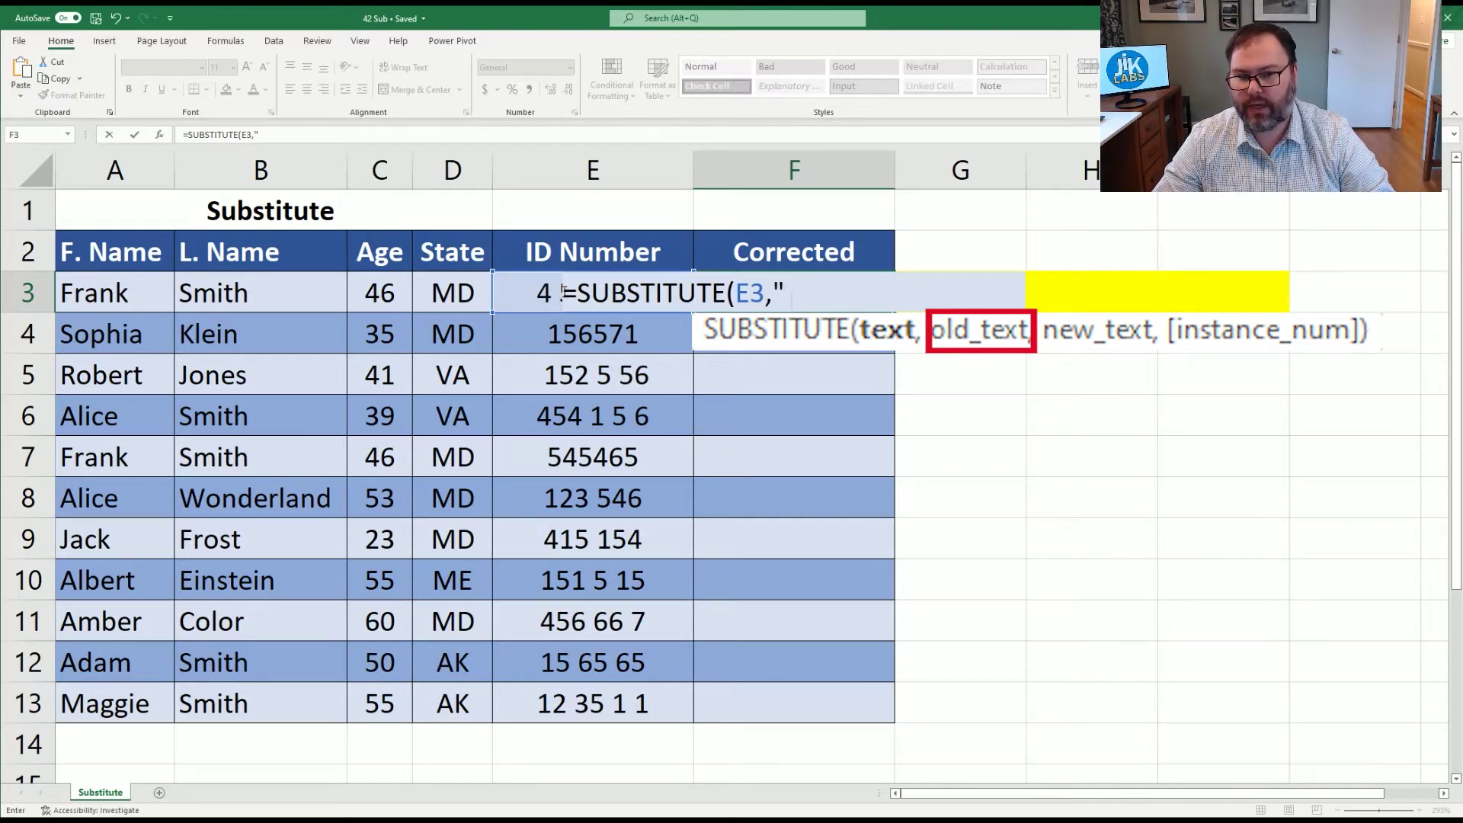
pyautogui.write(' "')
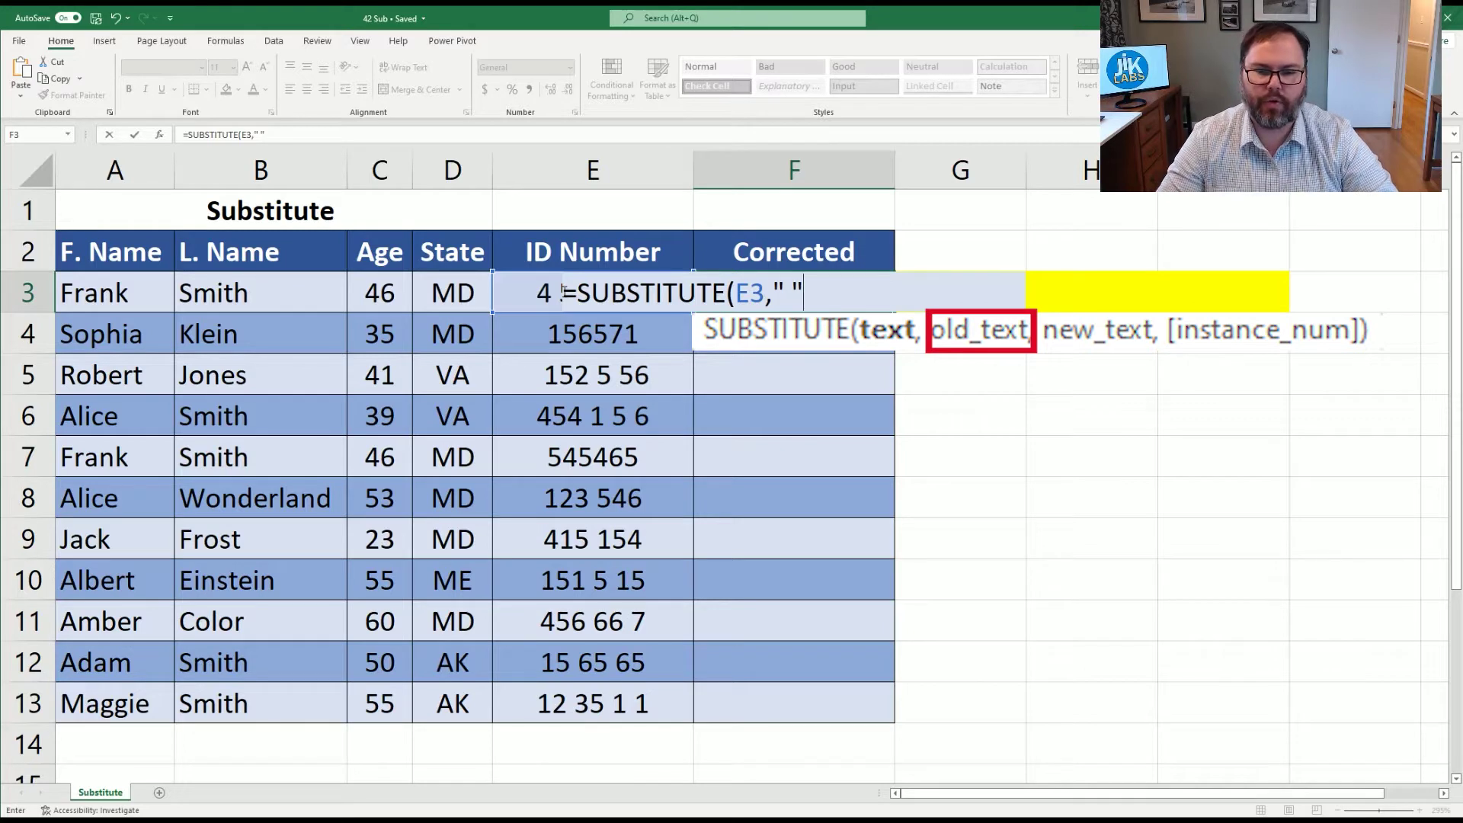
pyautogui.write(',')
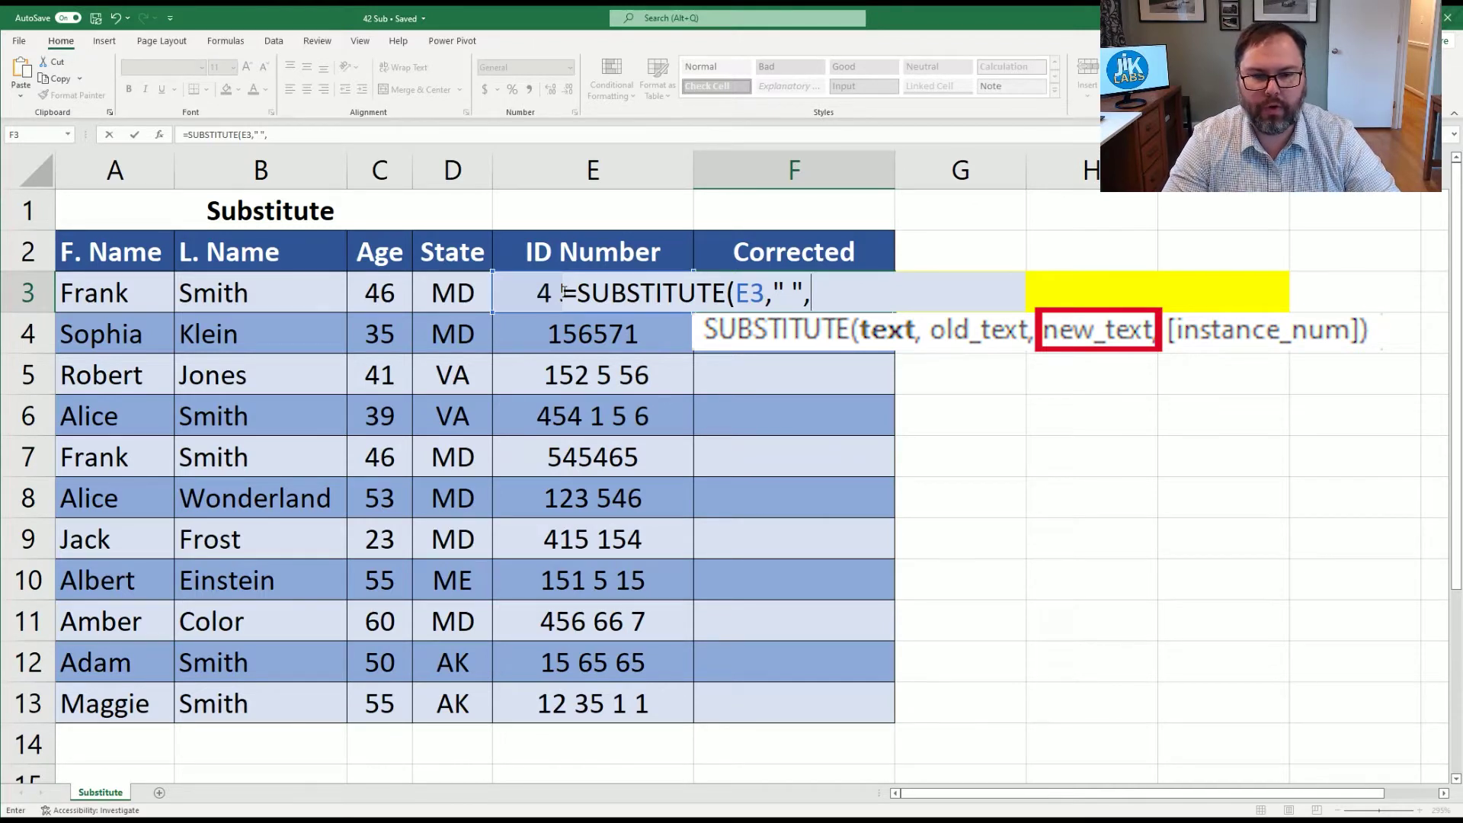
pyautogui.write('"')
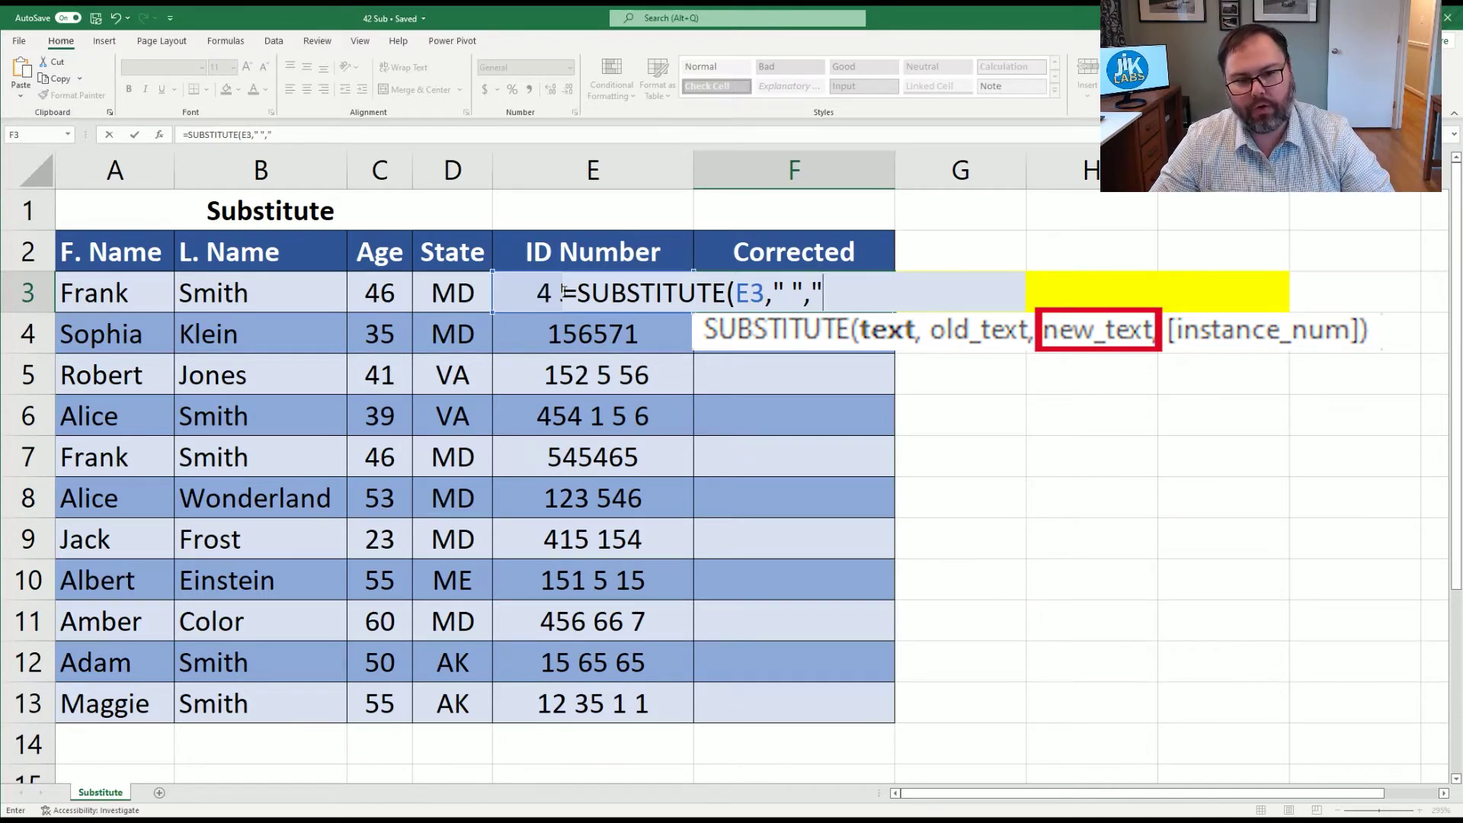
pyautogui.write('"')
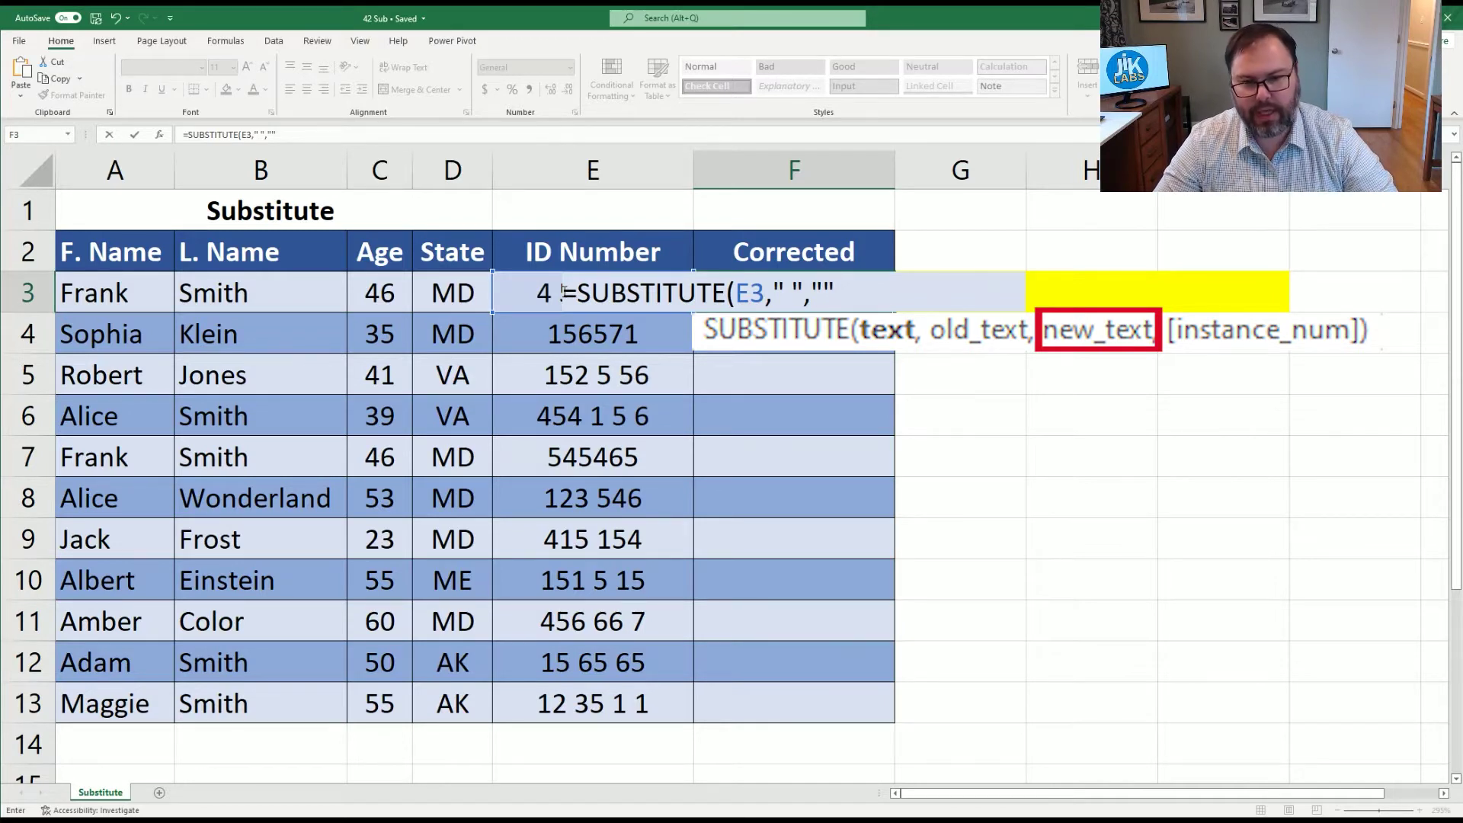
pyautogui.write(',')
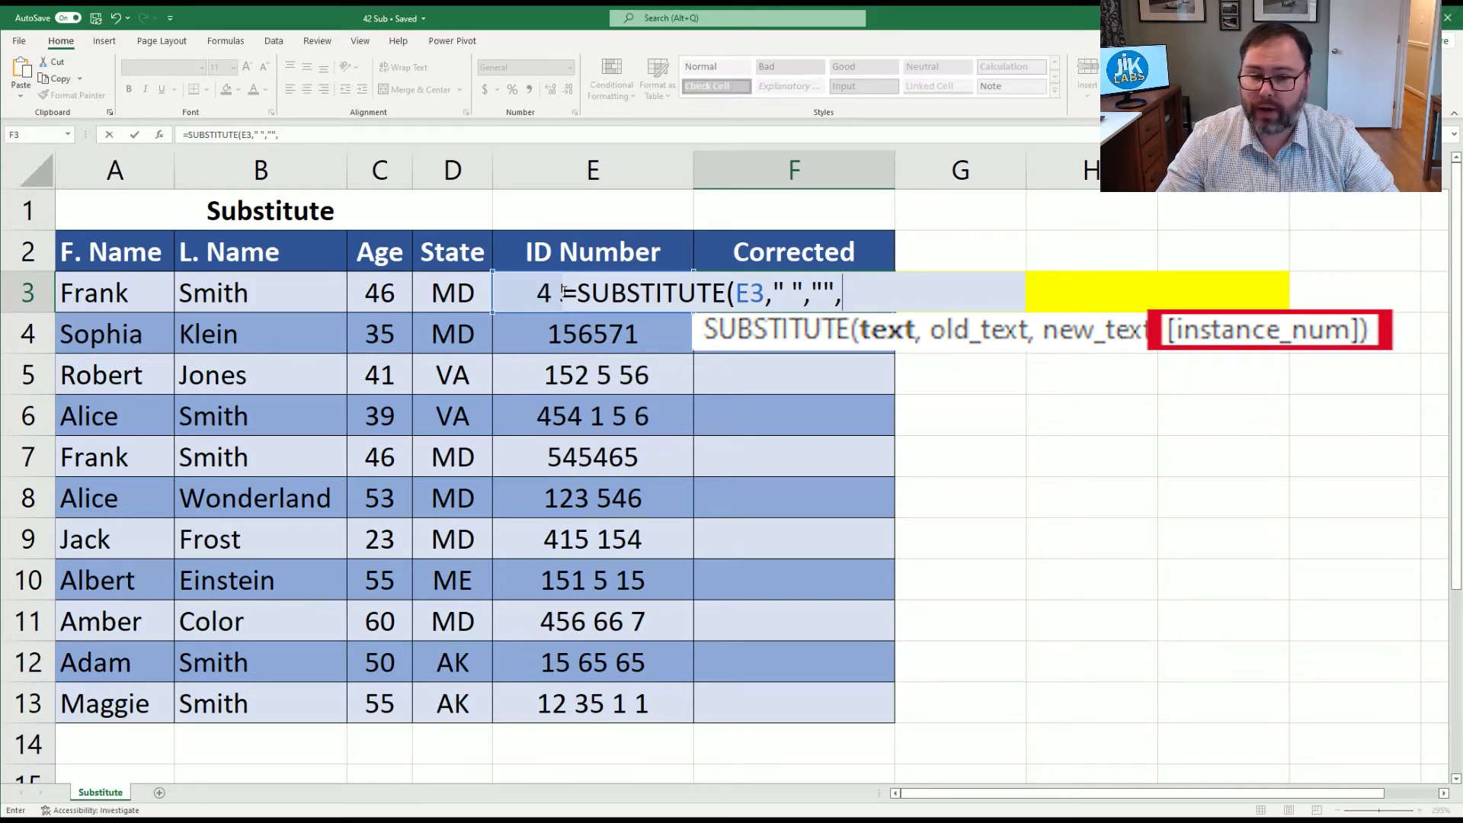
pyautogui.press('BackSpace')
pyautogui.write(')')
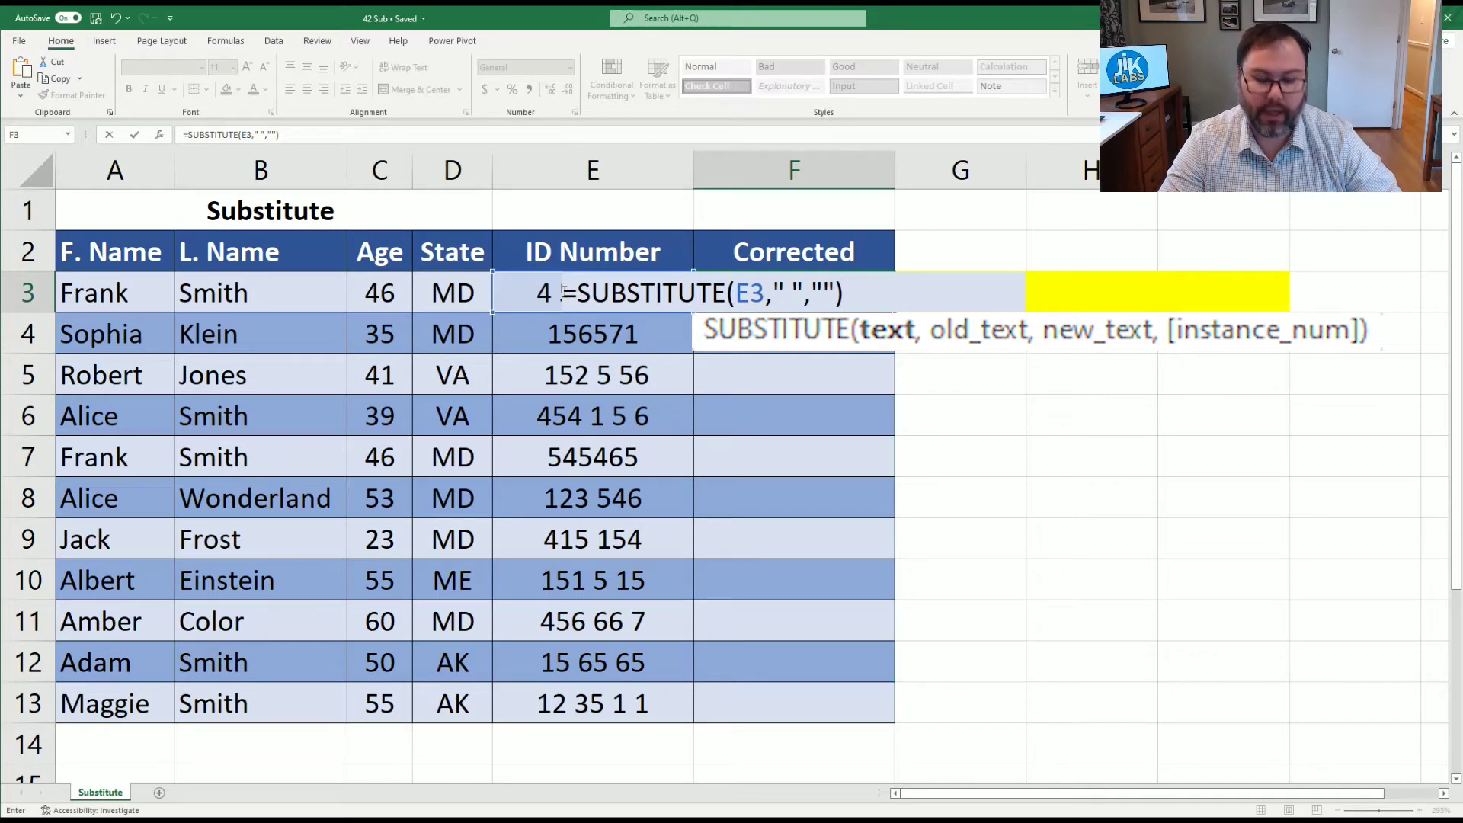
pyautogui.press('Return')
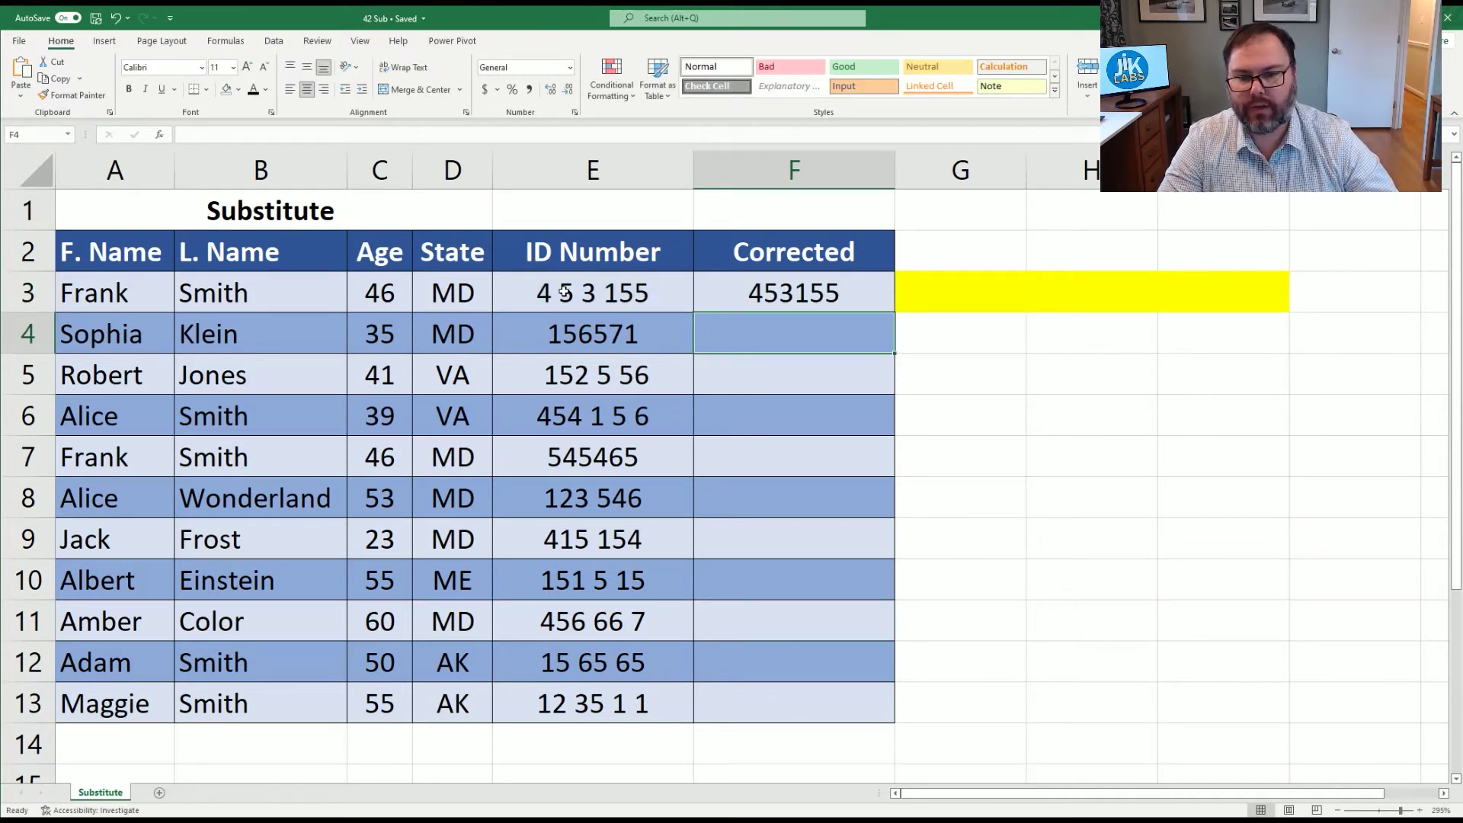
pyautogui.click(771, 290)
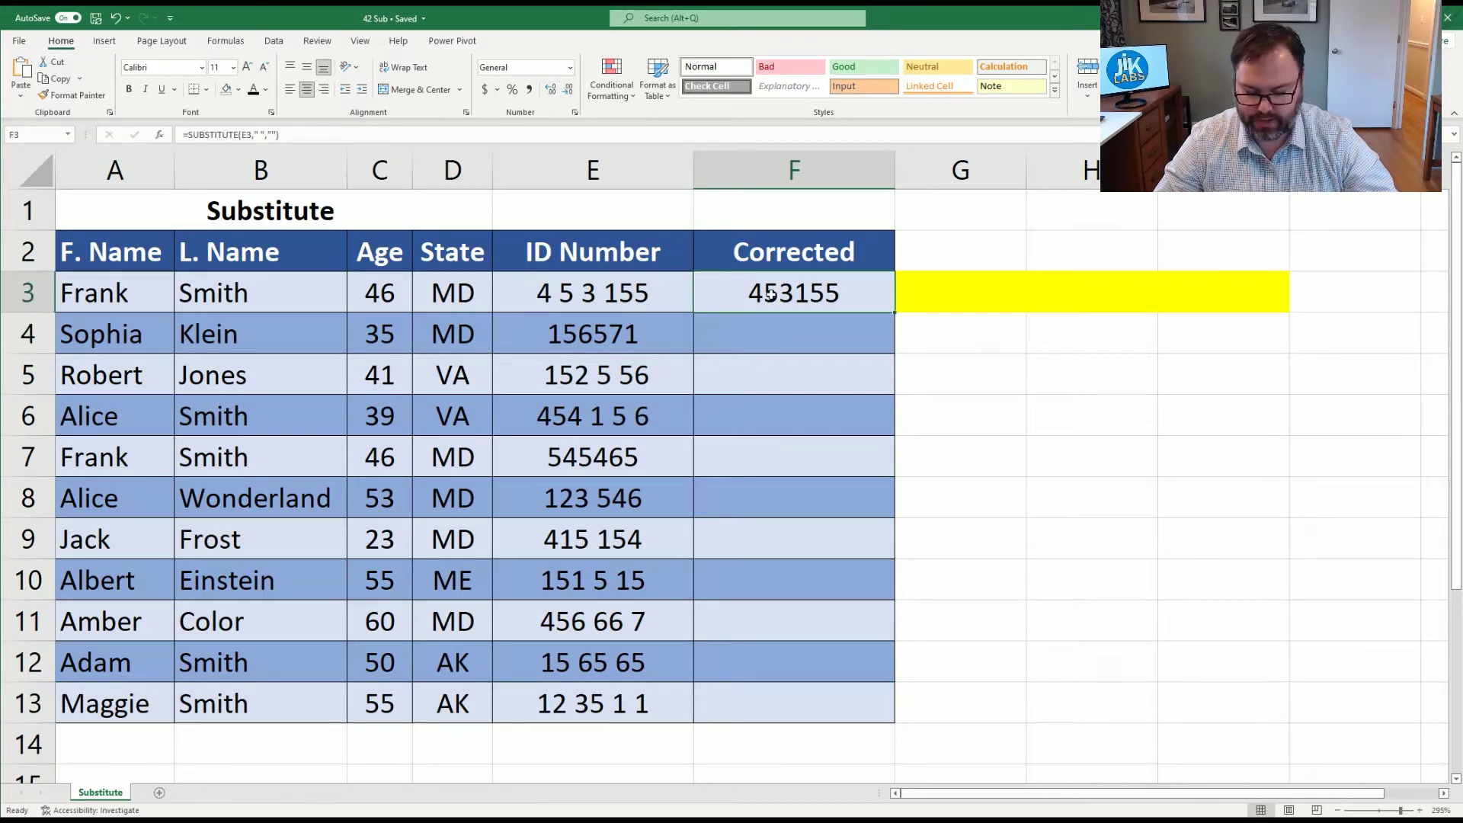
# Step: Copy the F3 formula into F4:F13 and give G3 a visible font colour to show its example formula
pyautogui.hotkey('ctrl', 'c')
pyautogui.moveTo(777, 336); pyautogui.dragTo(741, 714)
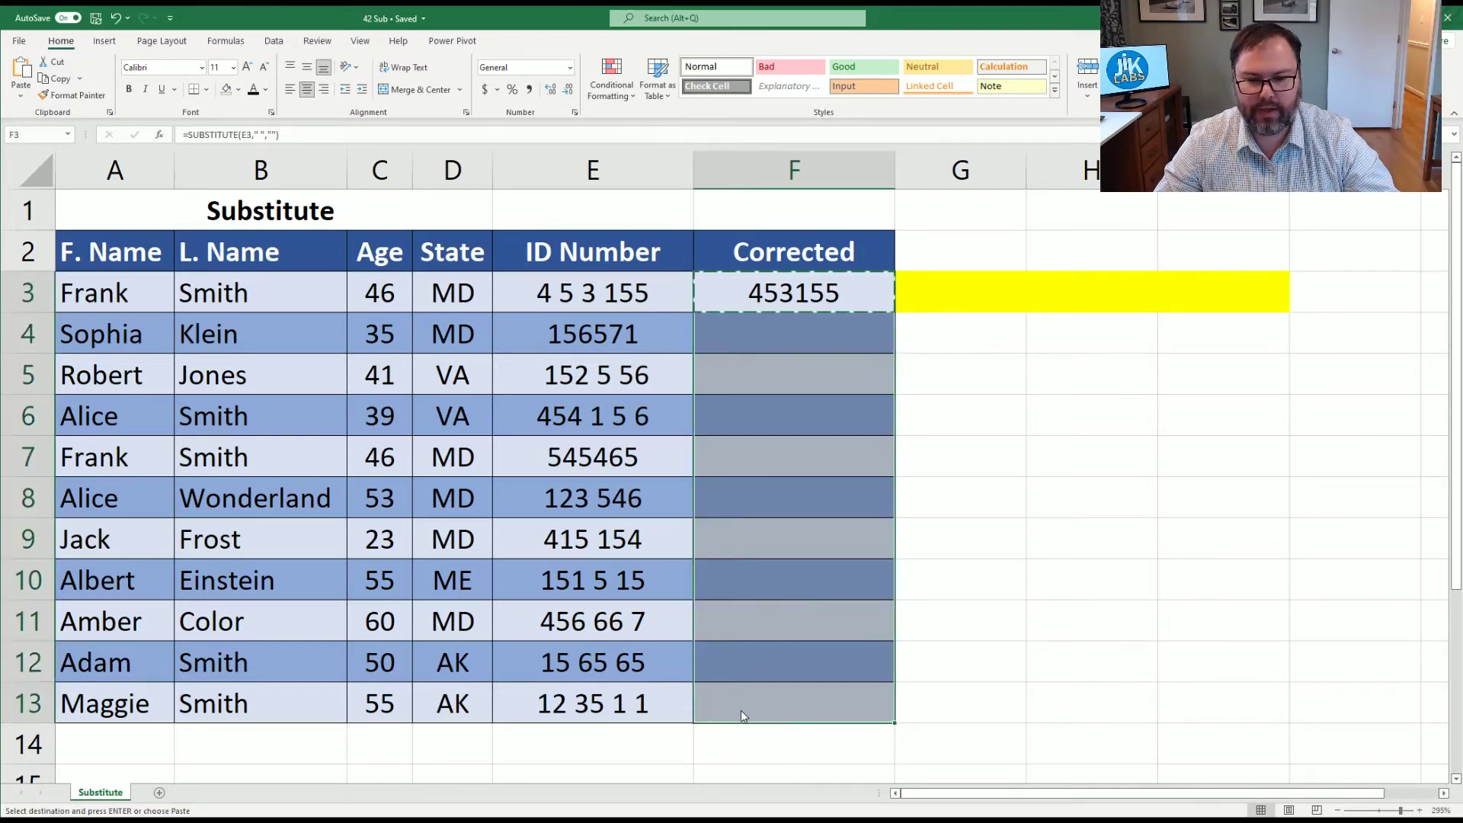
pyautogui.hotkey('ctrl', 'v')
pyautogui.click(590, 333)
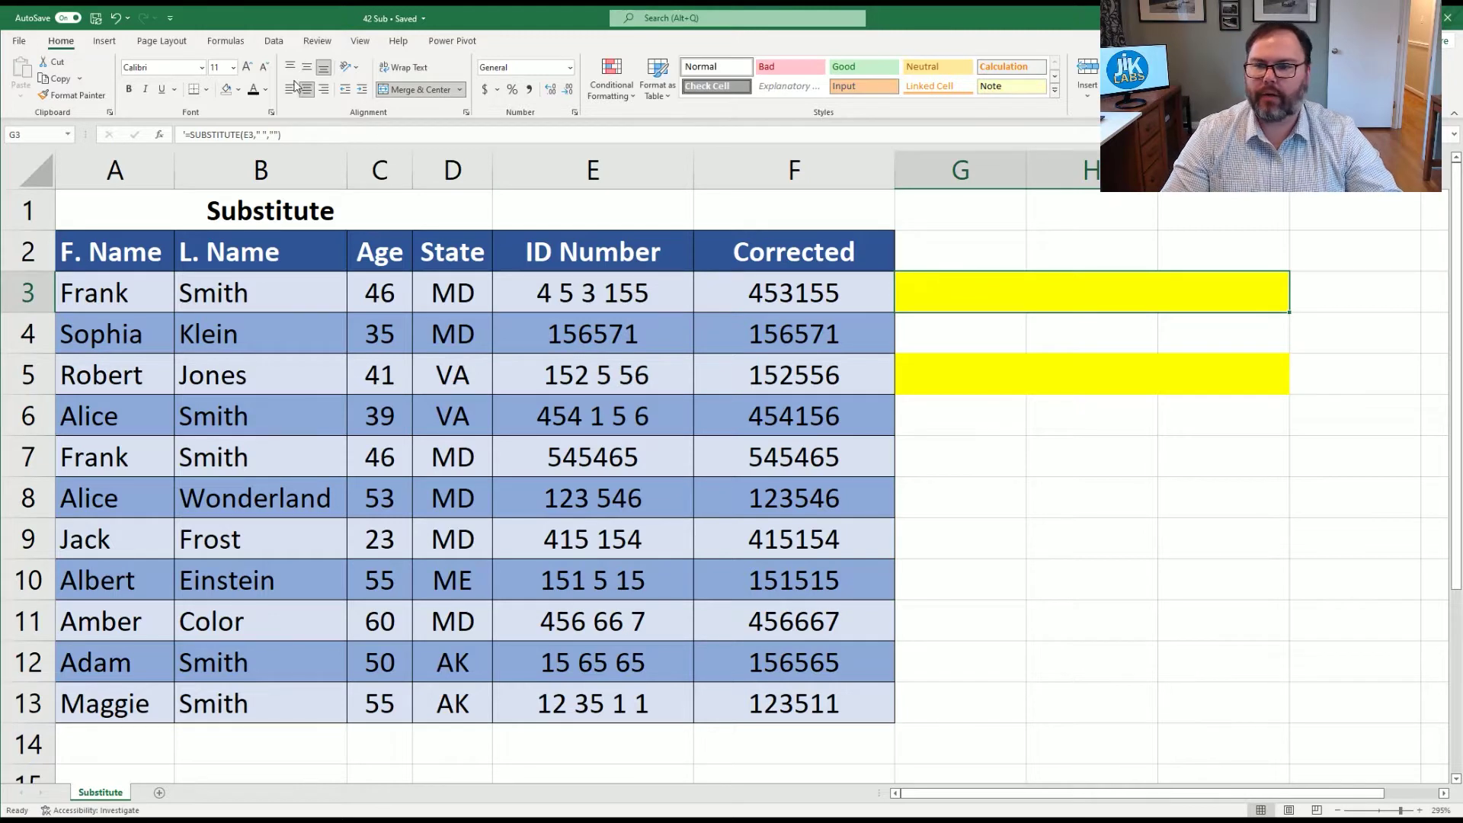
pyautogui.click(252, 90)
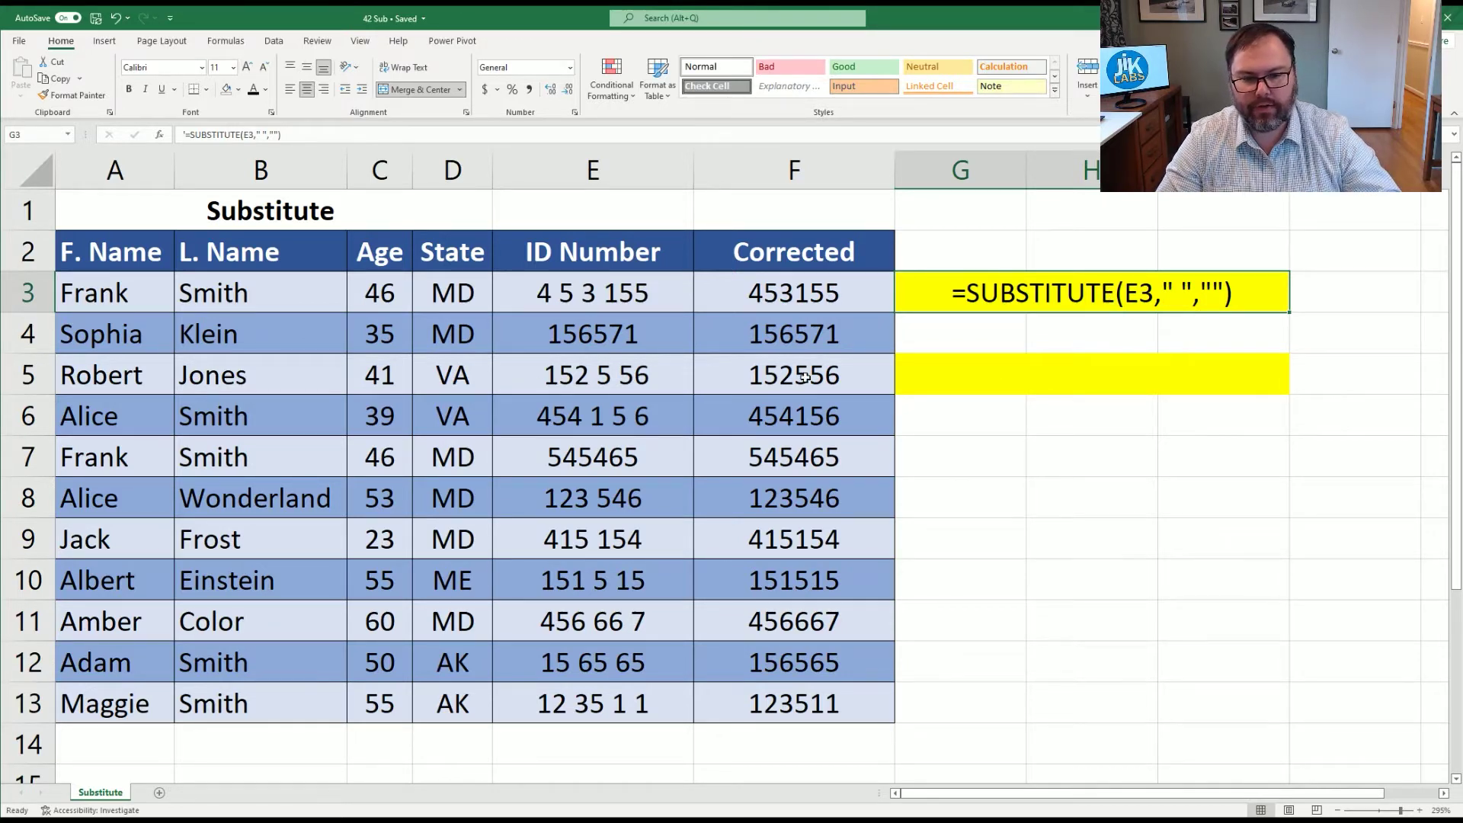
pyautogui.click(804, 377)
# Step: Add instance number 2 to F5's SUBSTITUTE formula so it returns 1525 56
pyautogui.doubleClick(804, 377)
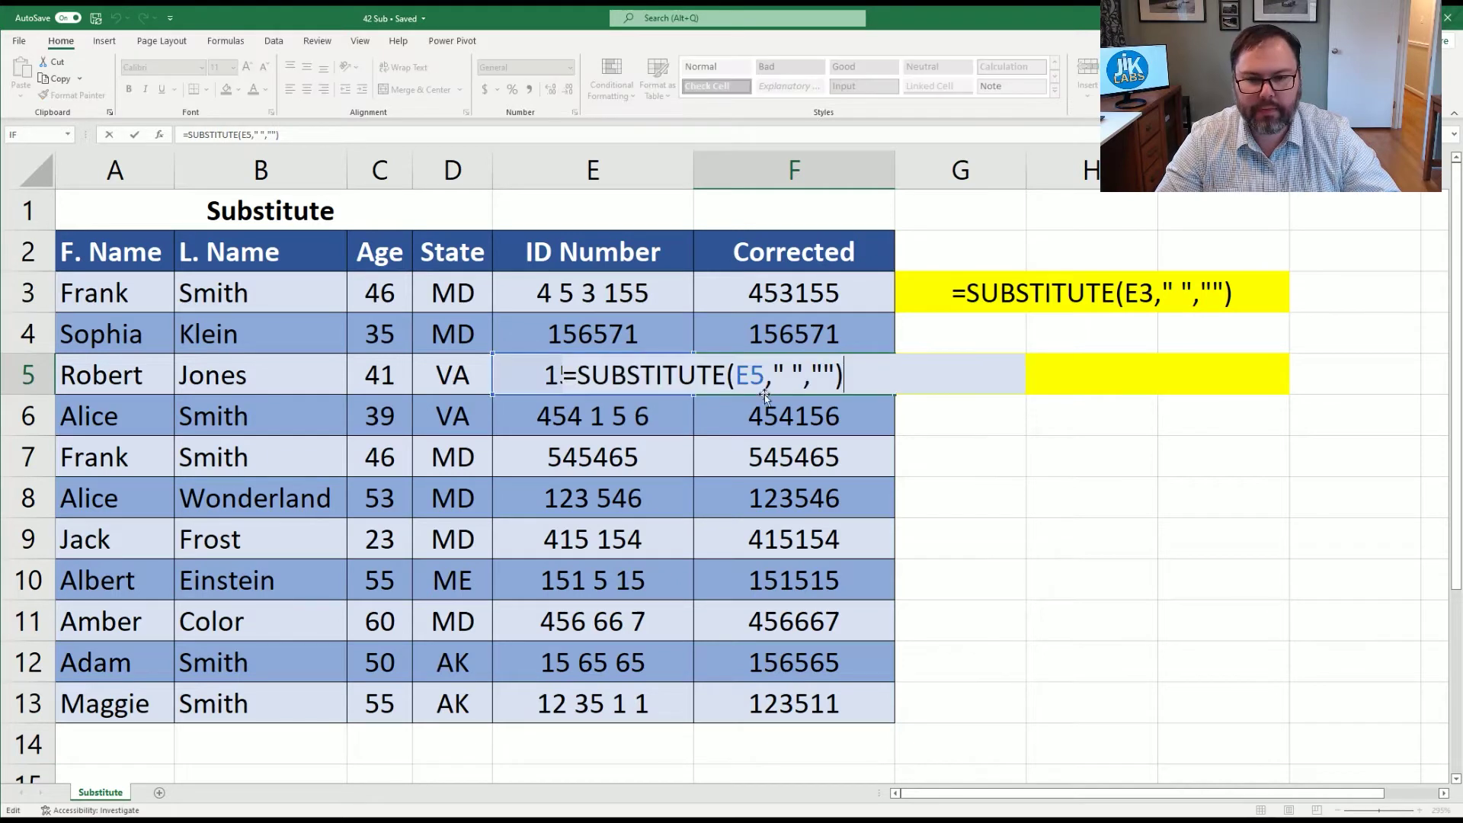
pyautogui.click(828, 367)
pyautogui.write(',')
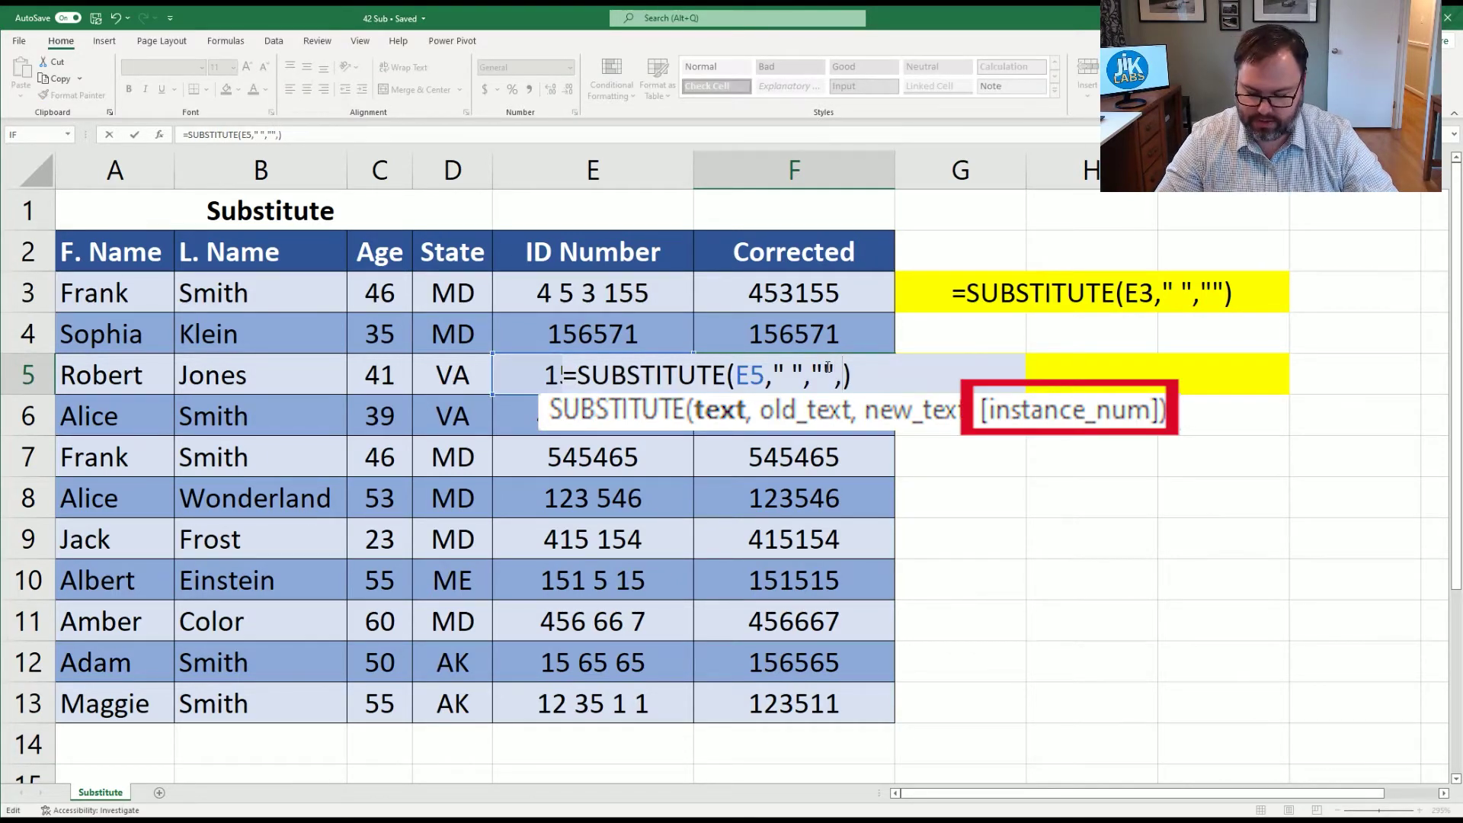
pyautogui.write('2')
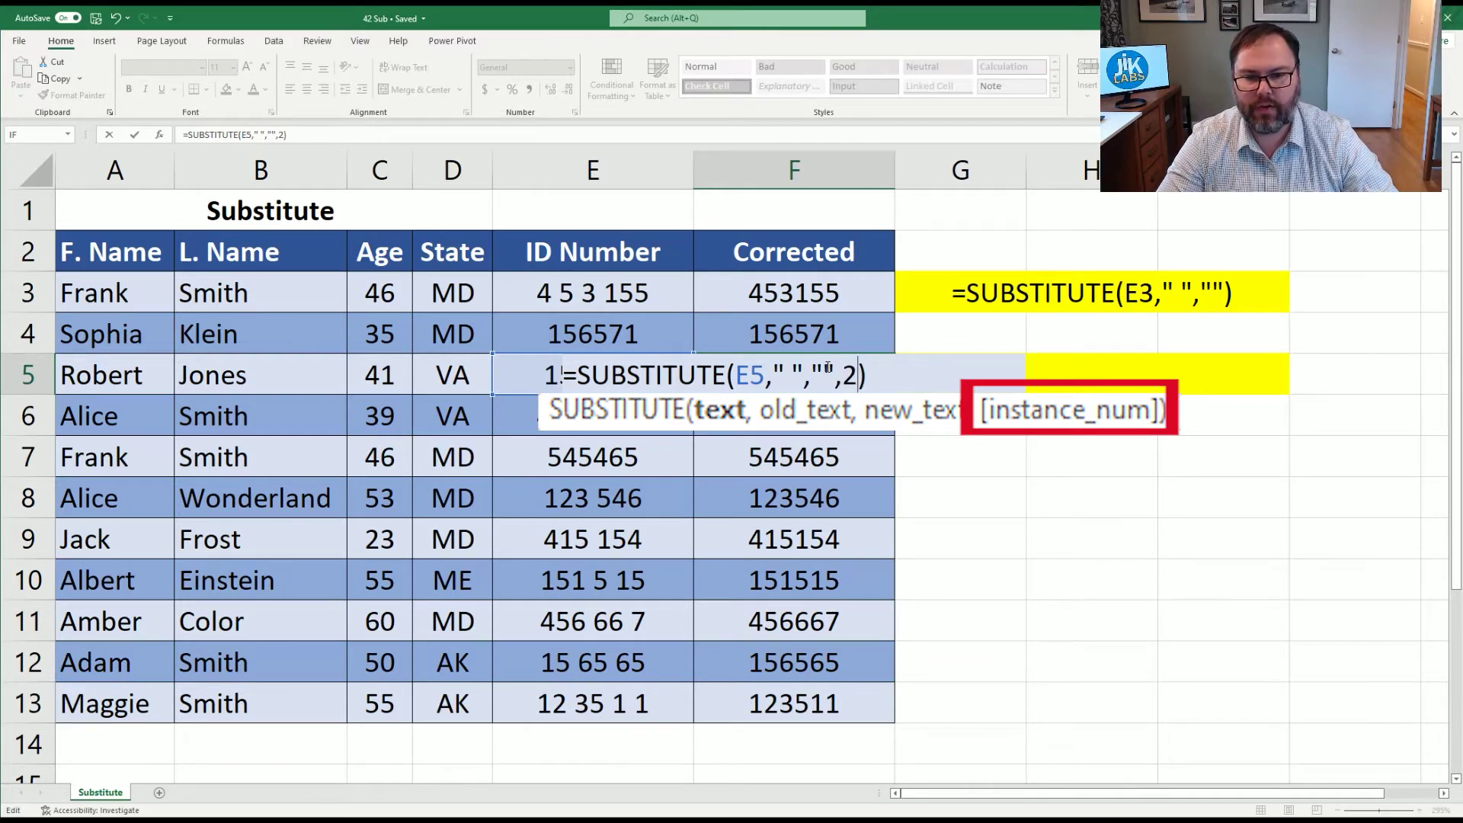
pyautogui.press('Return')
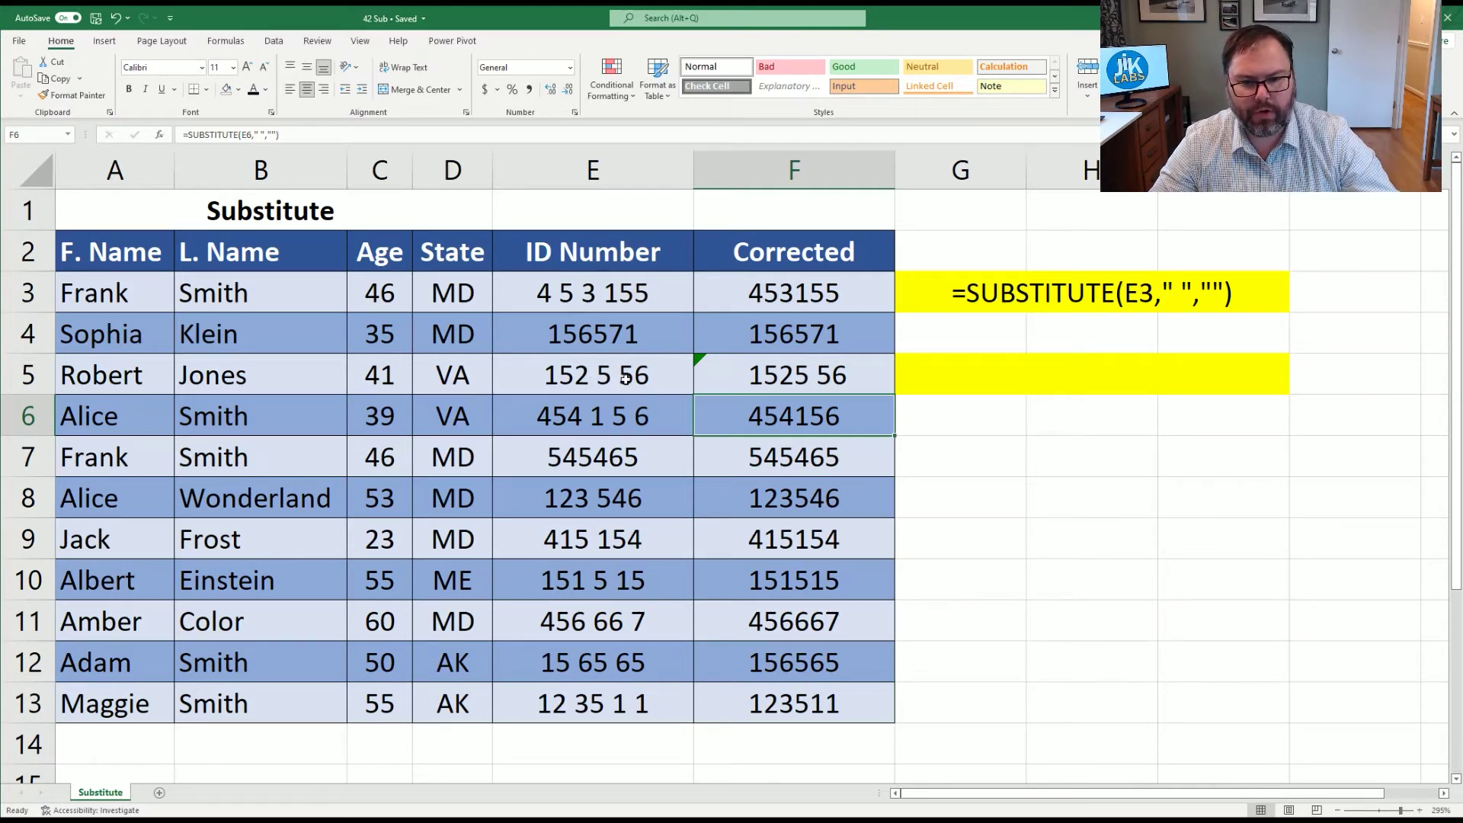
pyautogui.click(937, 382)
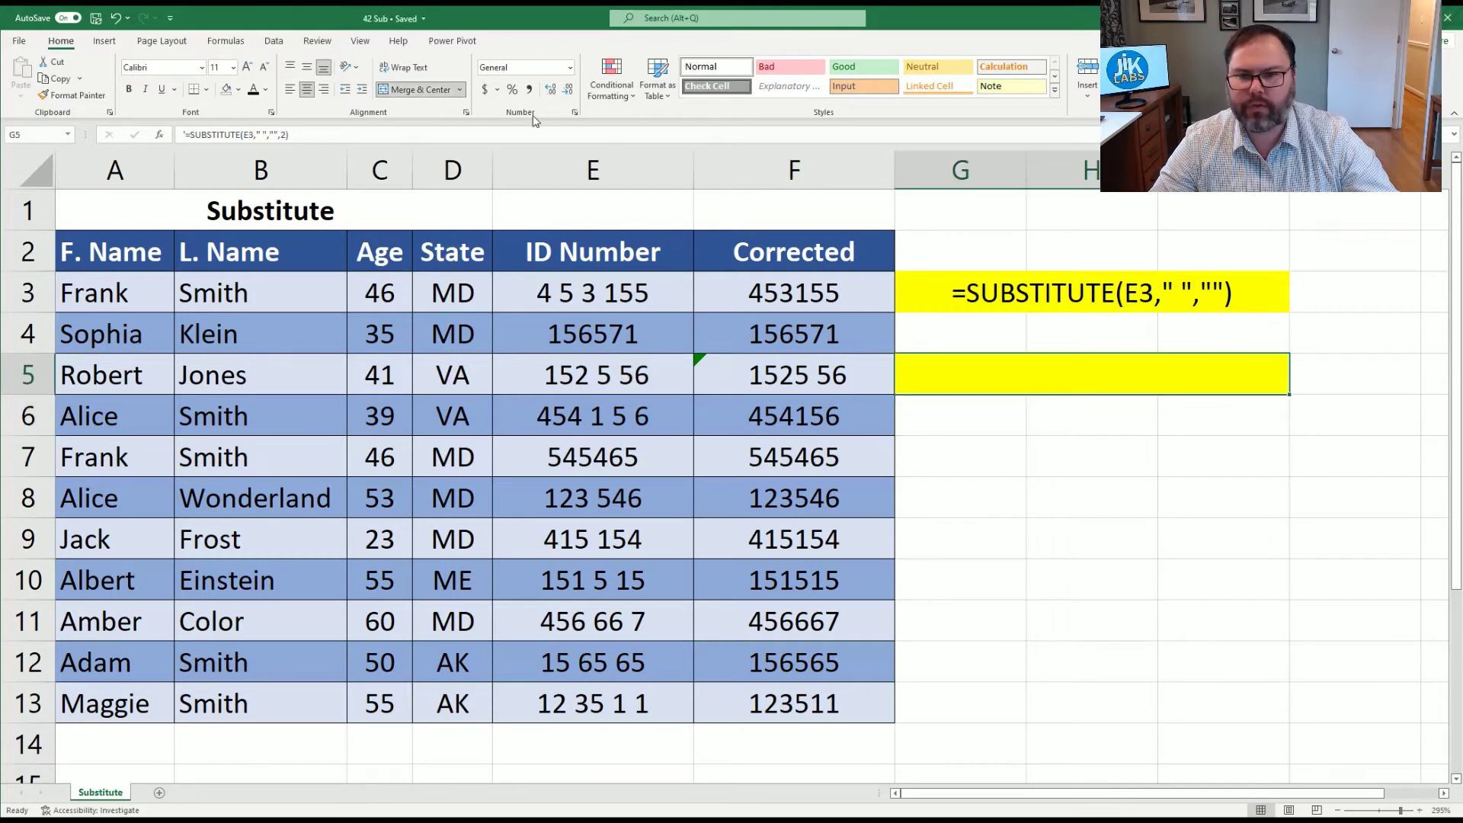
# Step: Reveal G5's =SUBSTITUTE(E3," ","",2) text, then inspect the spaces in E5's ID 152 5 56 without editing
pyautogui.click(254, 92)
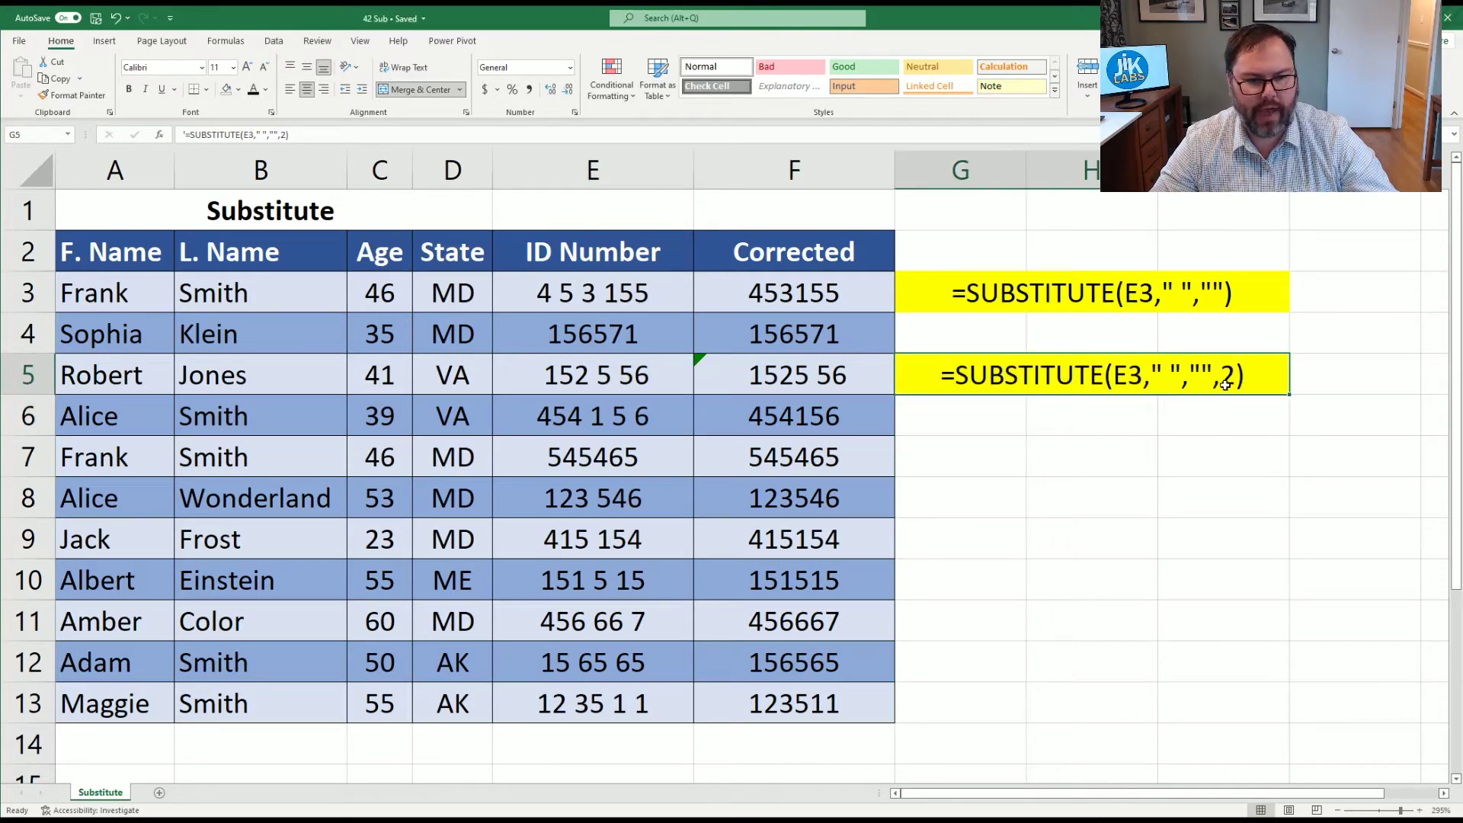
pyautogui.click(648, 383)
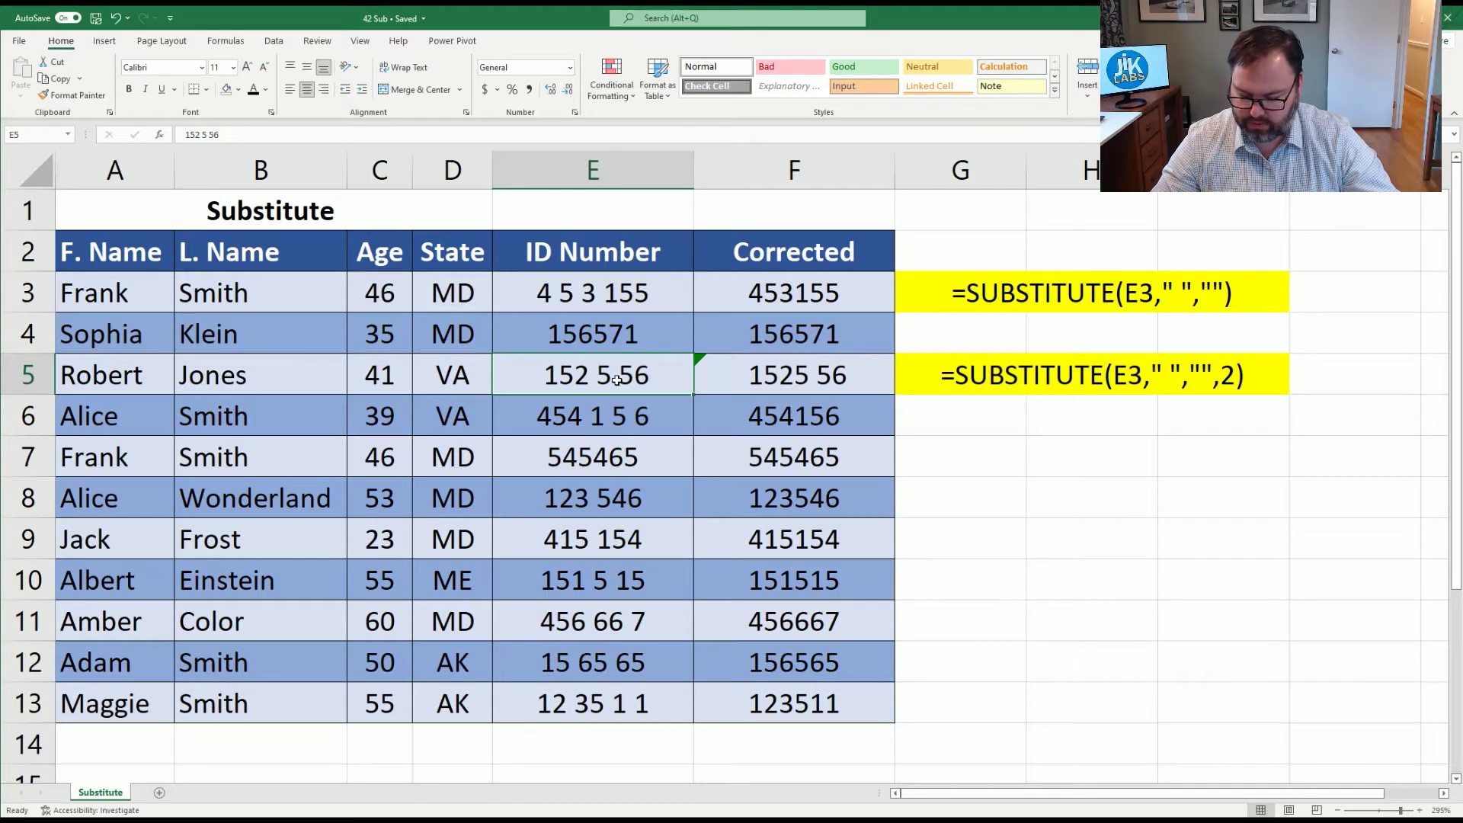
pyautogui.press('F2')
pyautogui.press('Left')
pyautogui.press('Left')
pyautogui.press('Left')
pyautogui.press('Left')
pyautogui.press('Left')
pyautogui.press('Left')
pyautogui.press('Left')
pyautogui.press('Left')
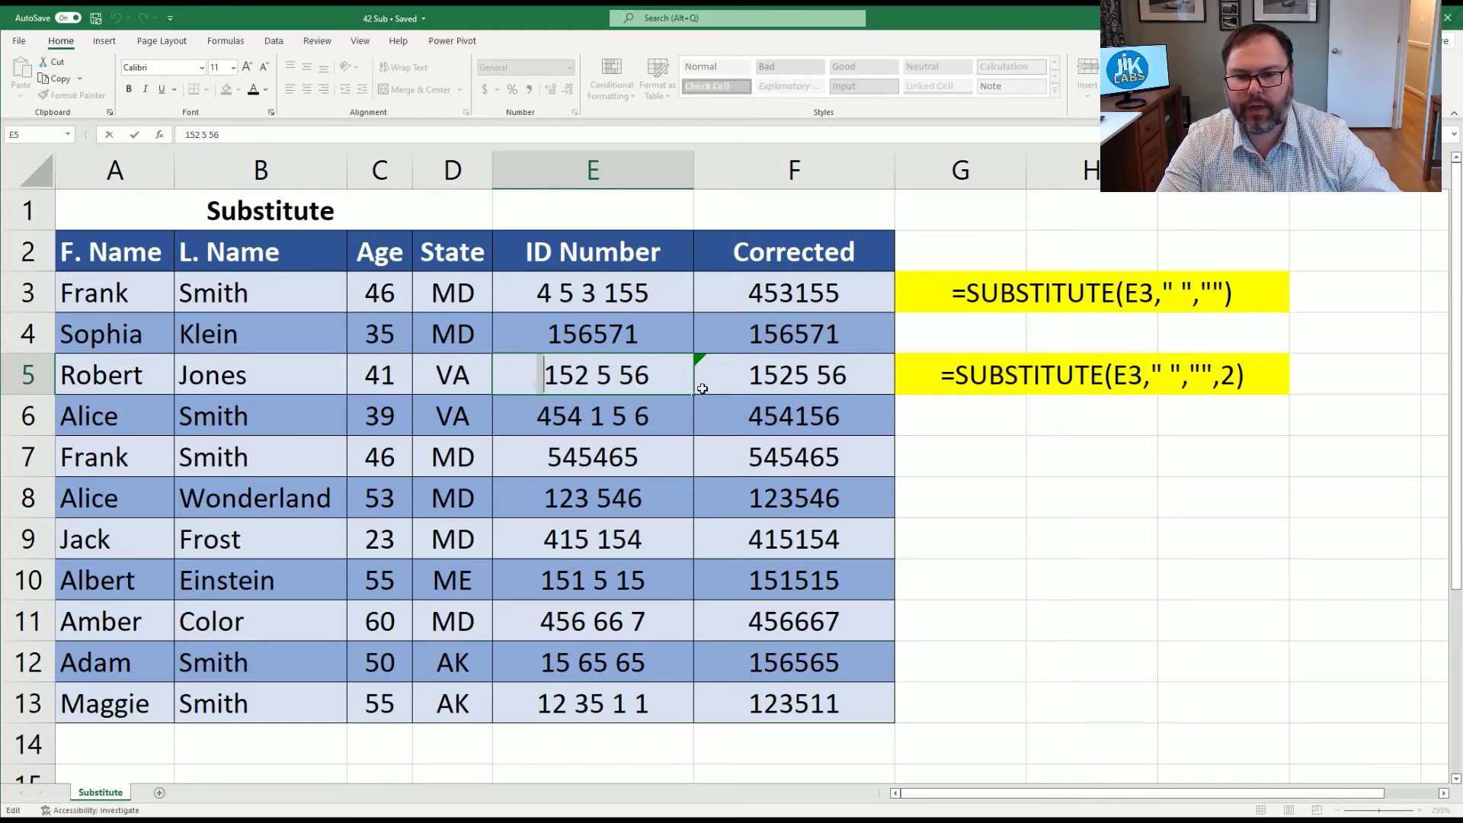
pyautogui.press('Right')
pyautogui.press('Right')
pyautogui.press('Right')
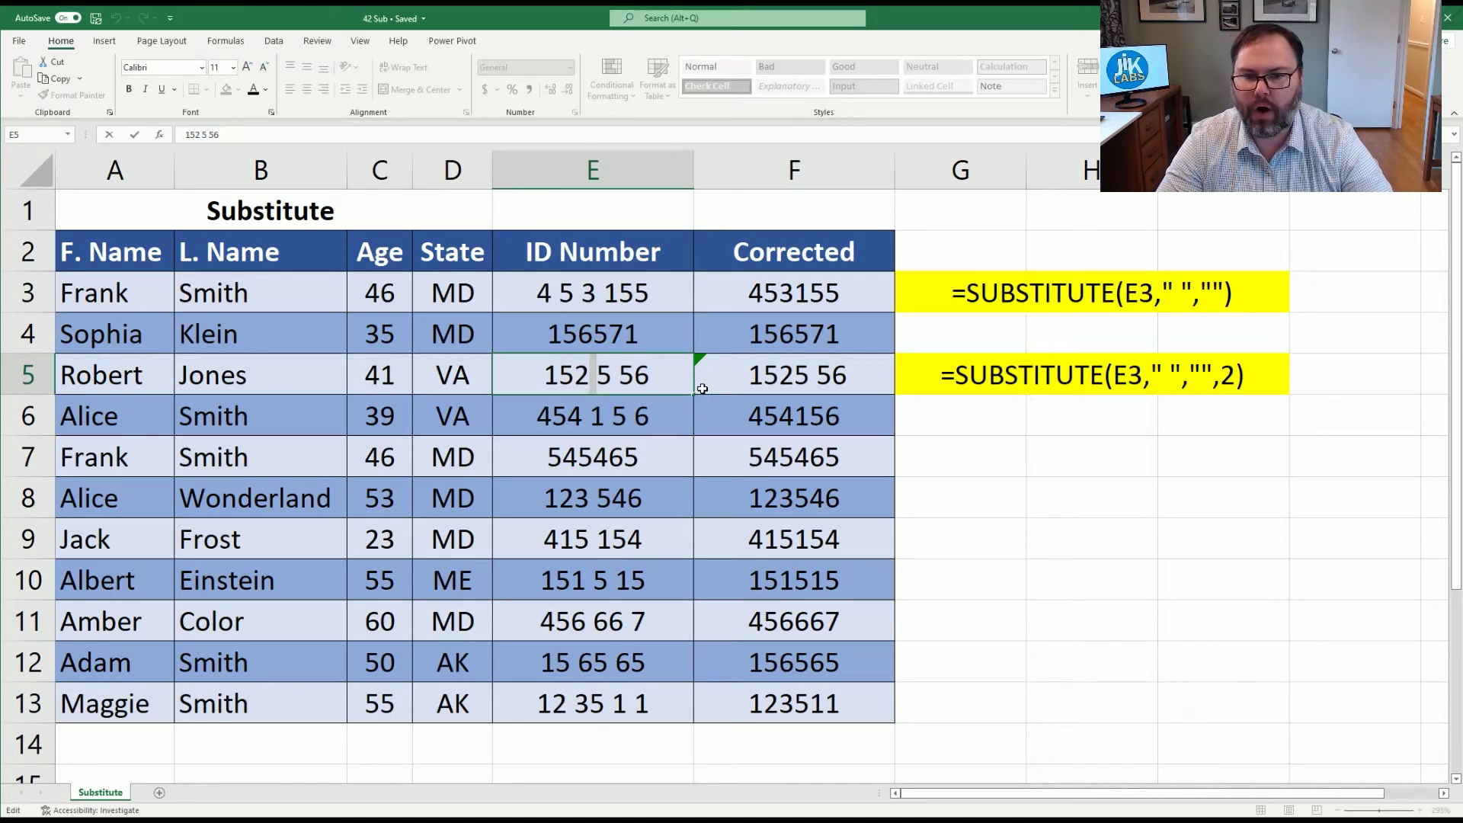
pyautogui.press('Escape')
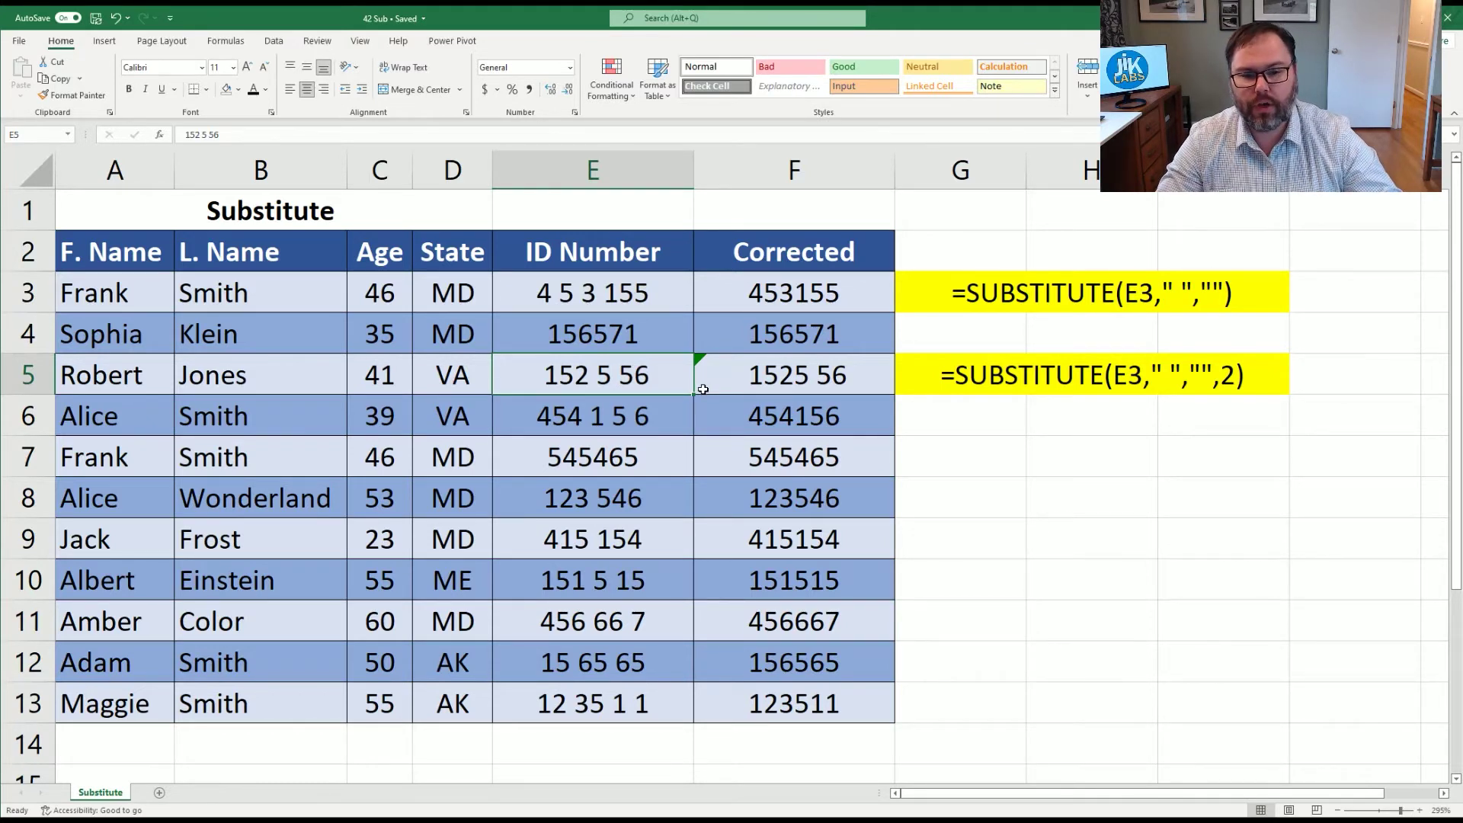
pyautogui.click(1086, 420)
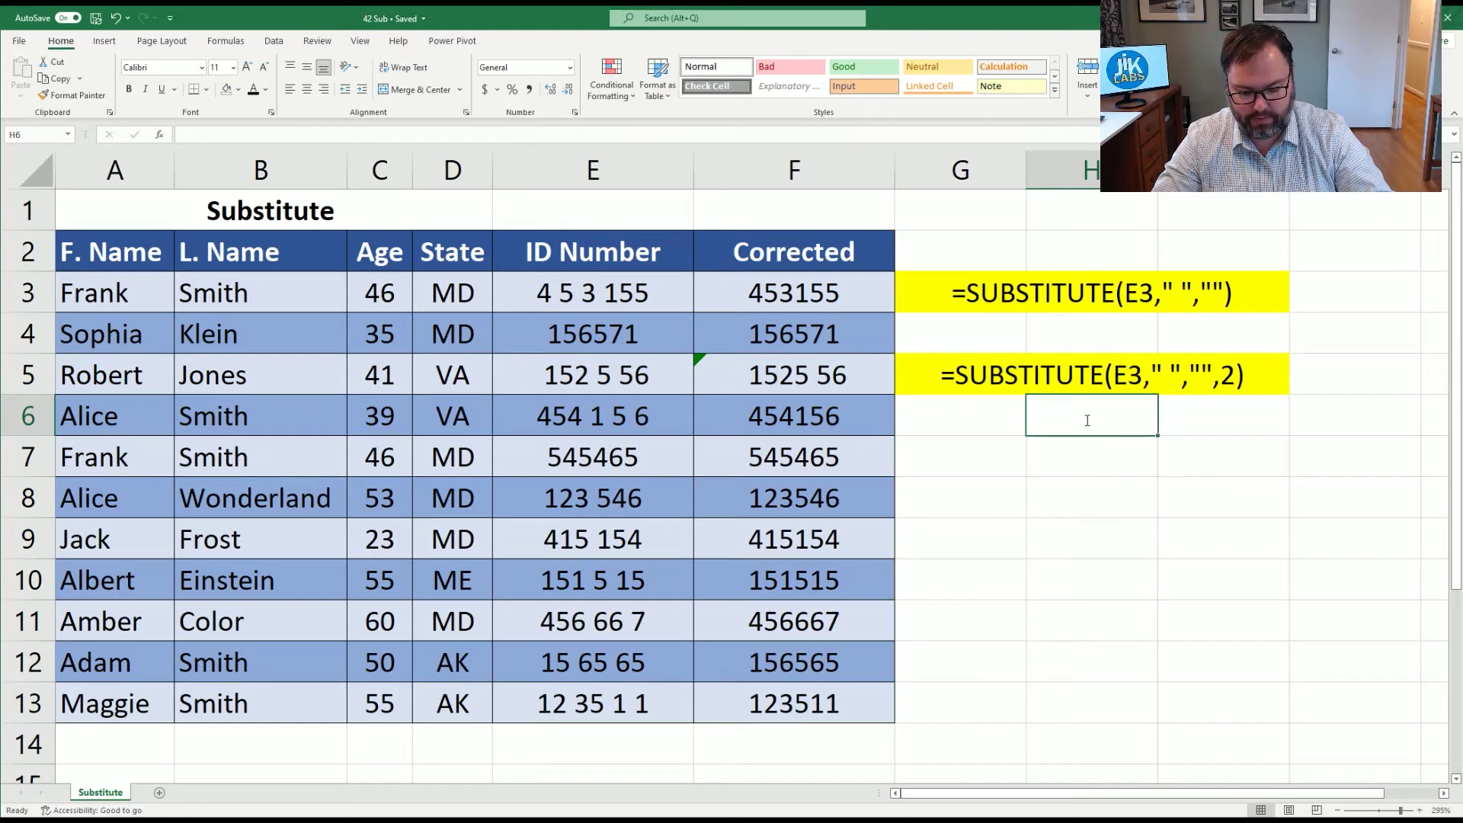
pyautogui.write('=trim(')
pyautogui.click(629, 372)
pyautogui.write(')')
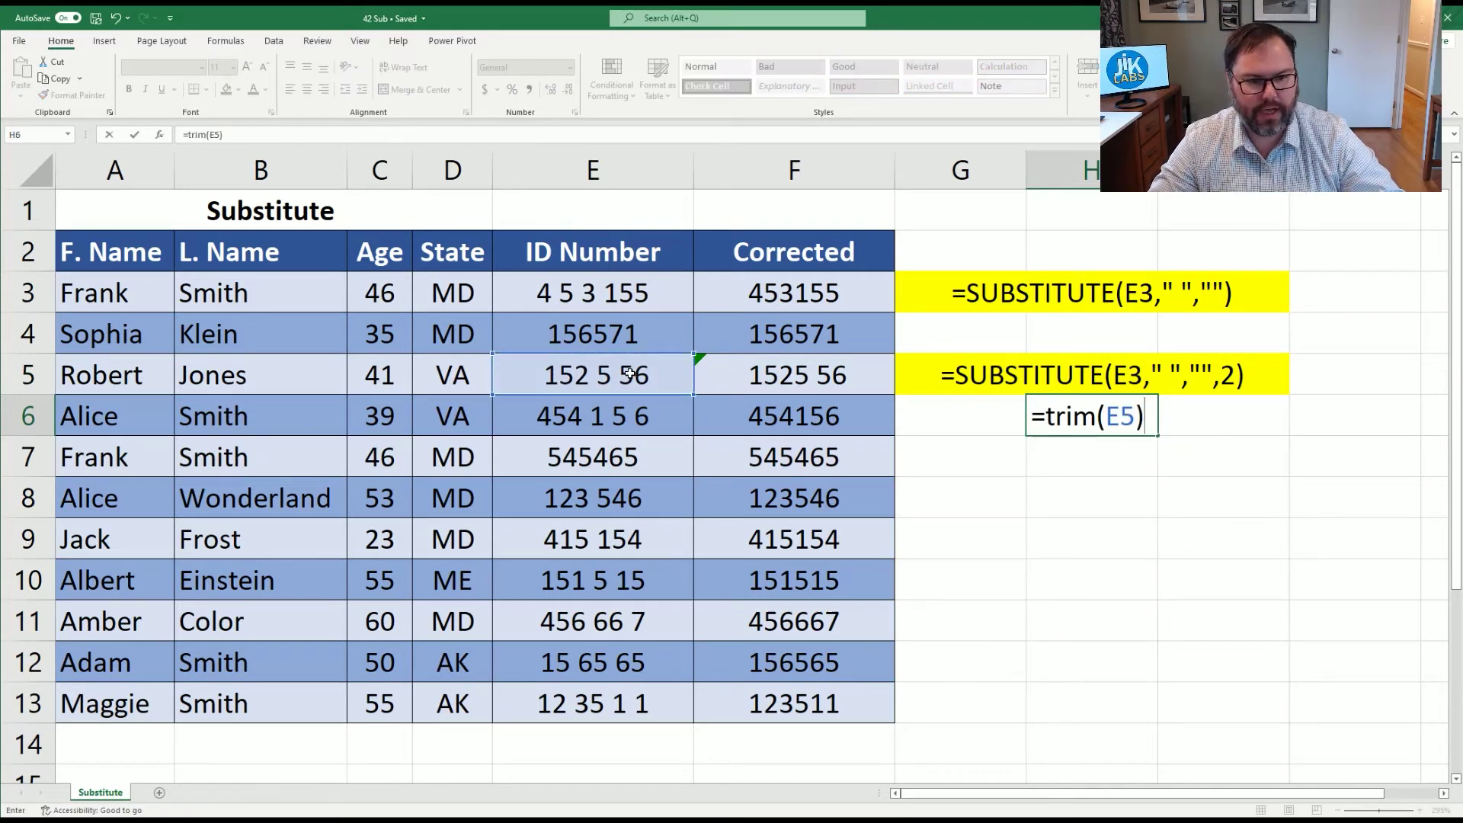
pyautogui.press('Return')
pyautogui.press('Up')
pyautogui.hotkey('ctrl', 'c')
pyautogui.press('Down')
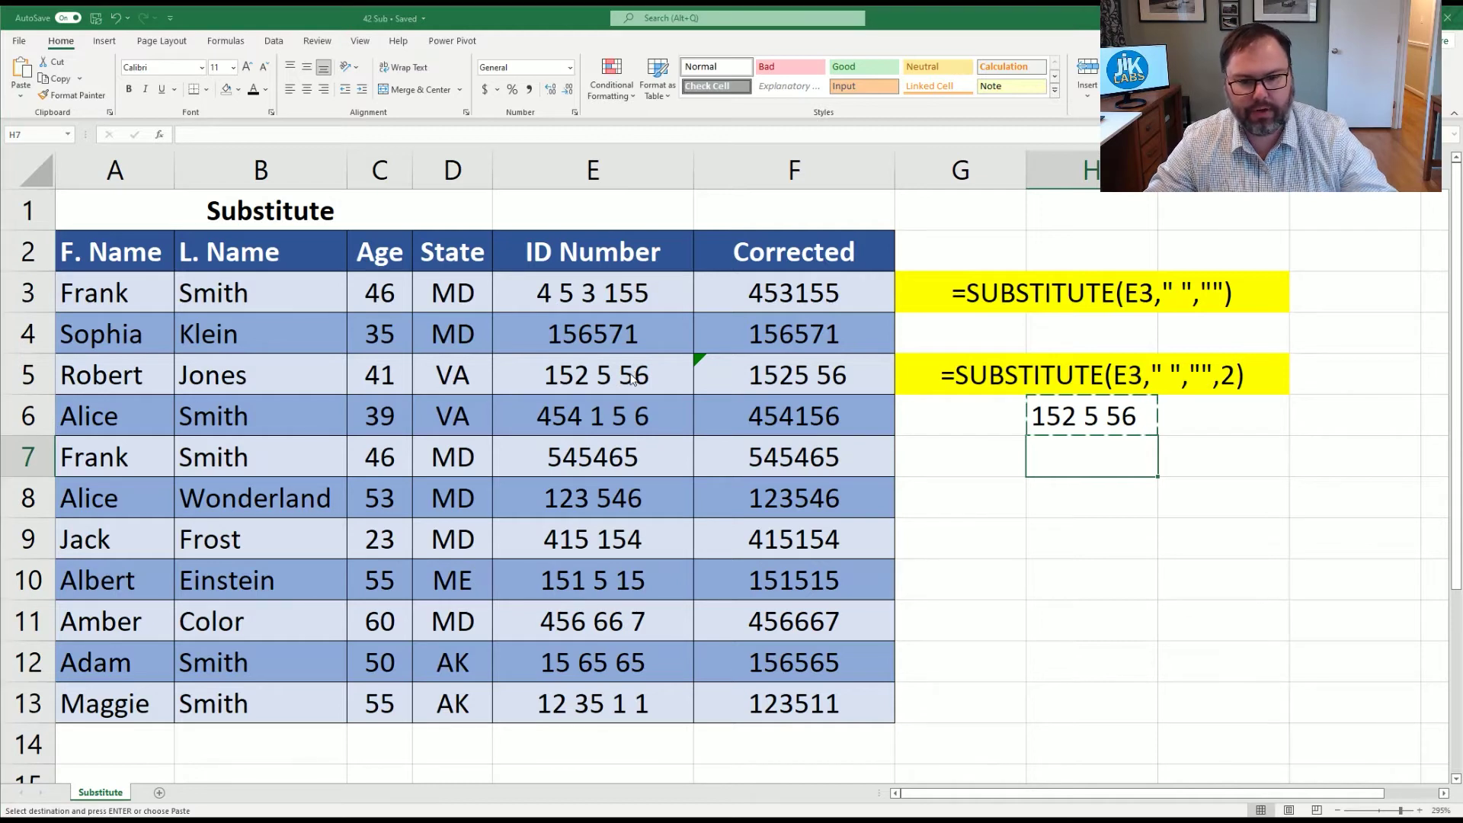
pyautogui.hotkey('ctrl', 'shift', 'v')
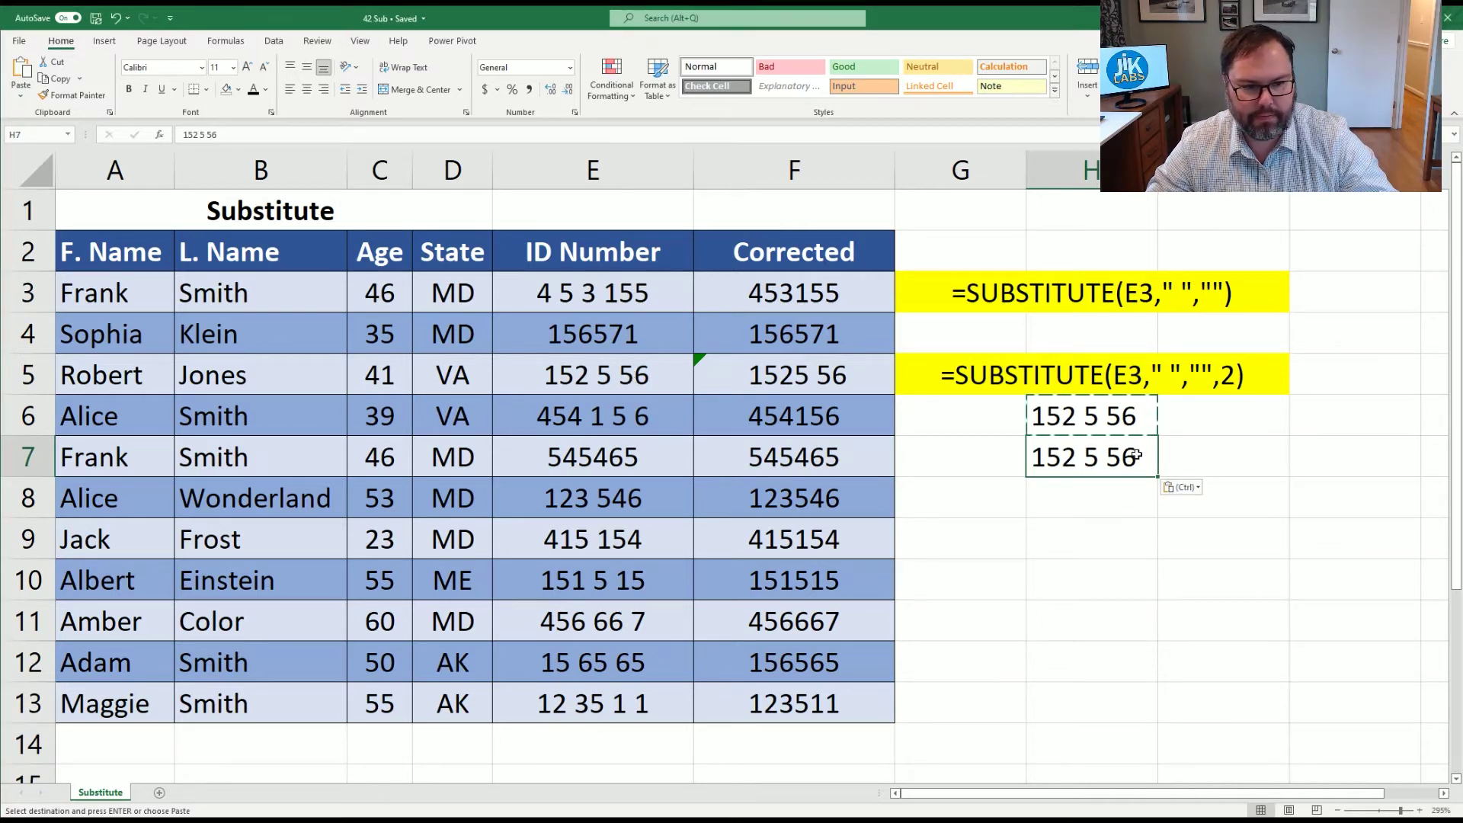
pyautogui.doubleClick(1135, 454)
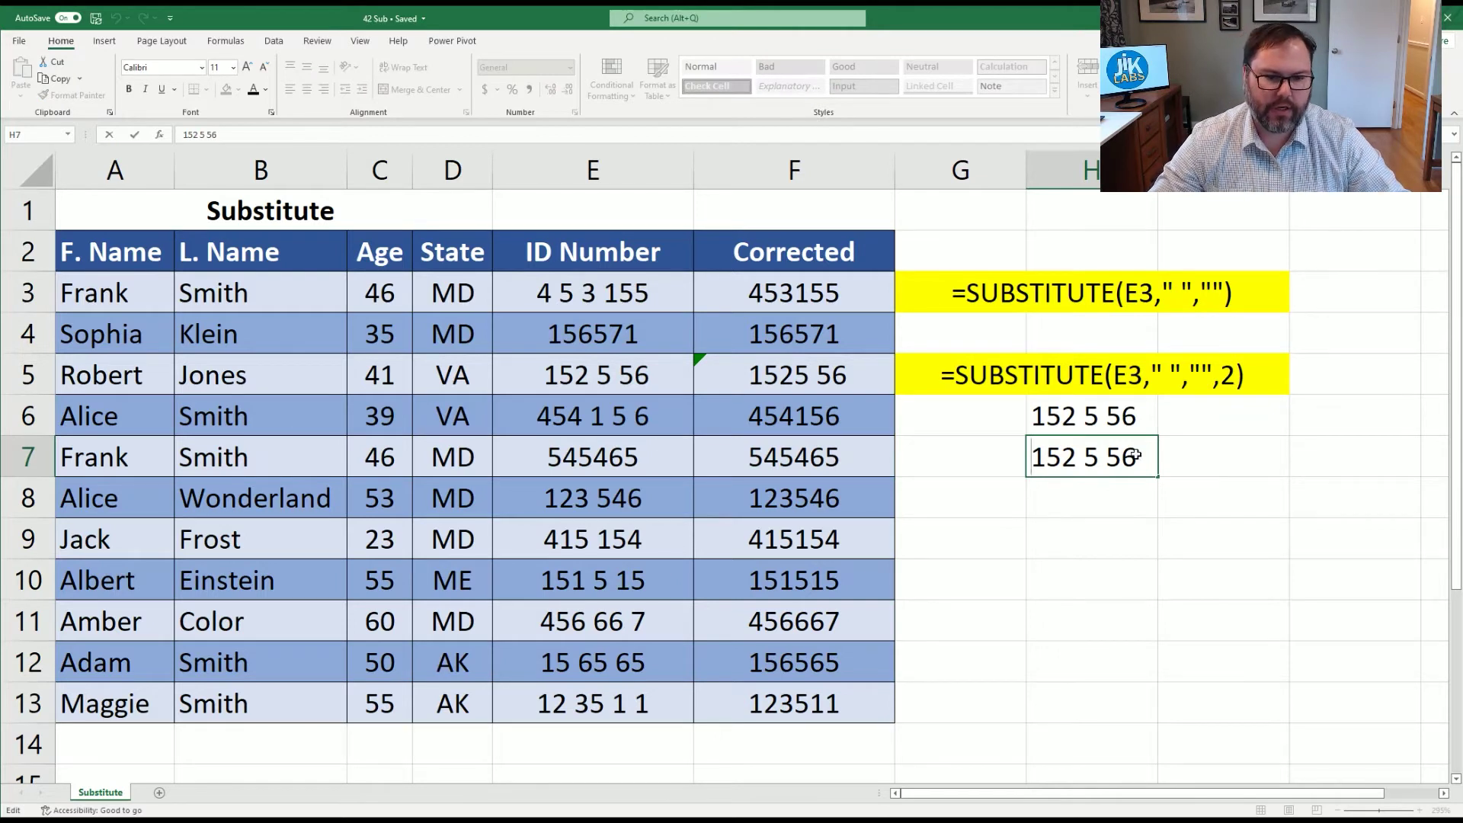
pyautogui.press('Escape')
pyautogui.press('Delete')
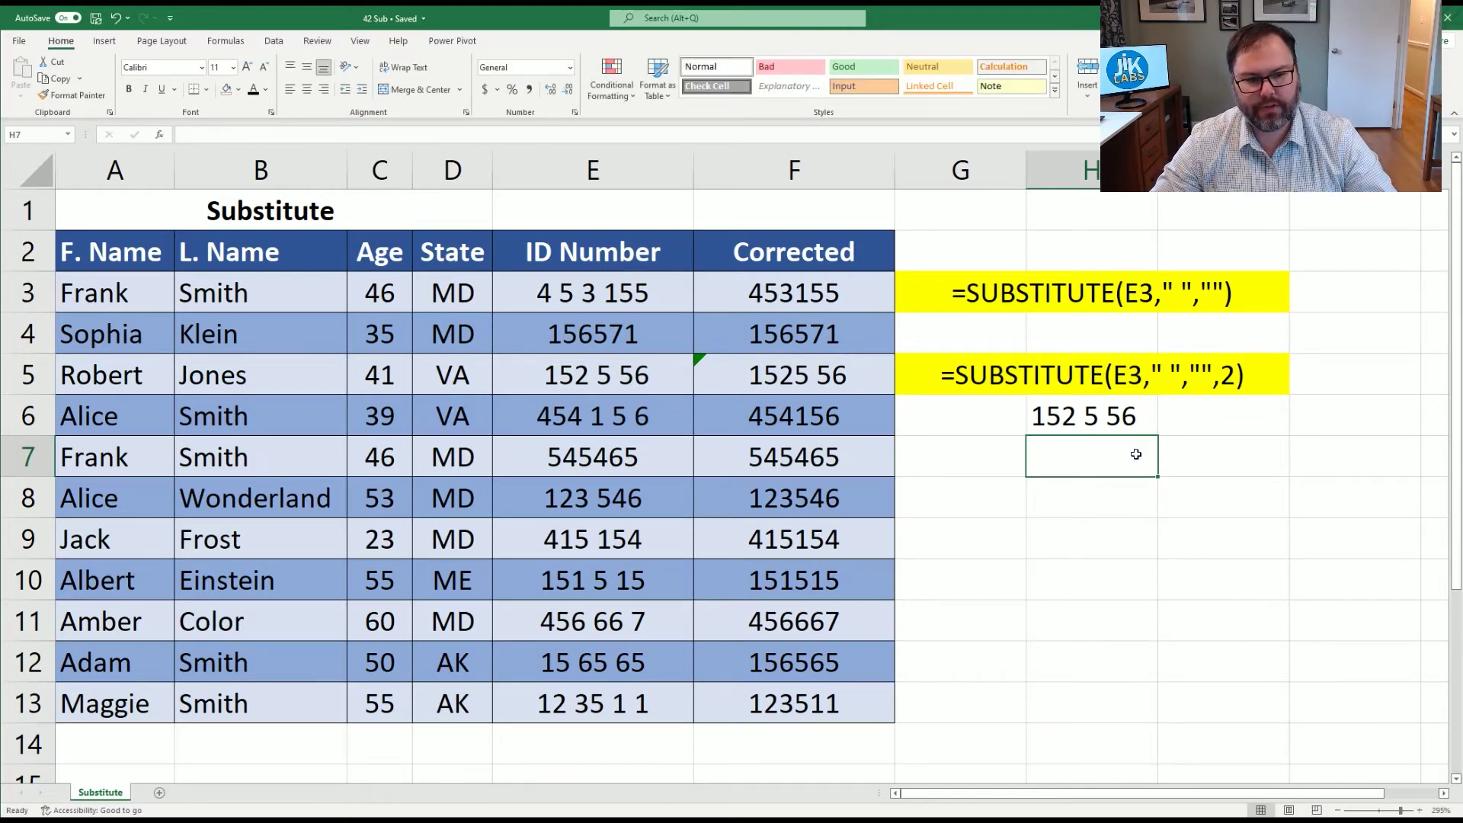
pyautogui.press('Up')
pyautogui.press('Delete')
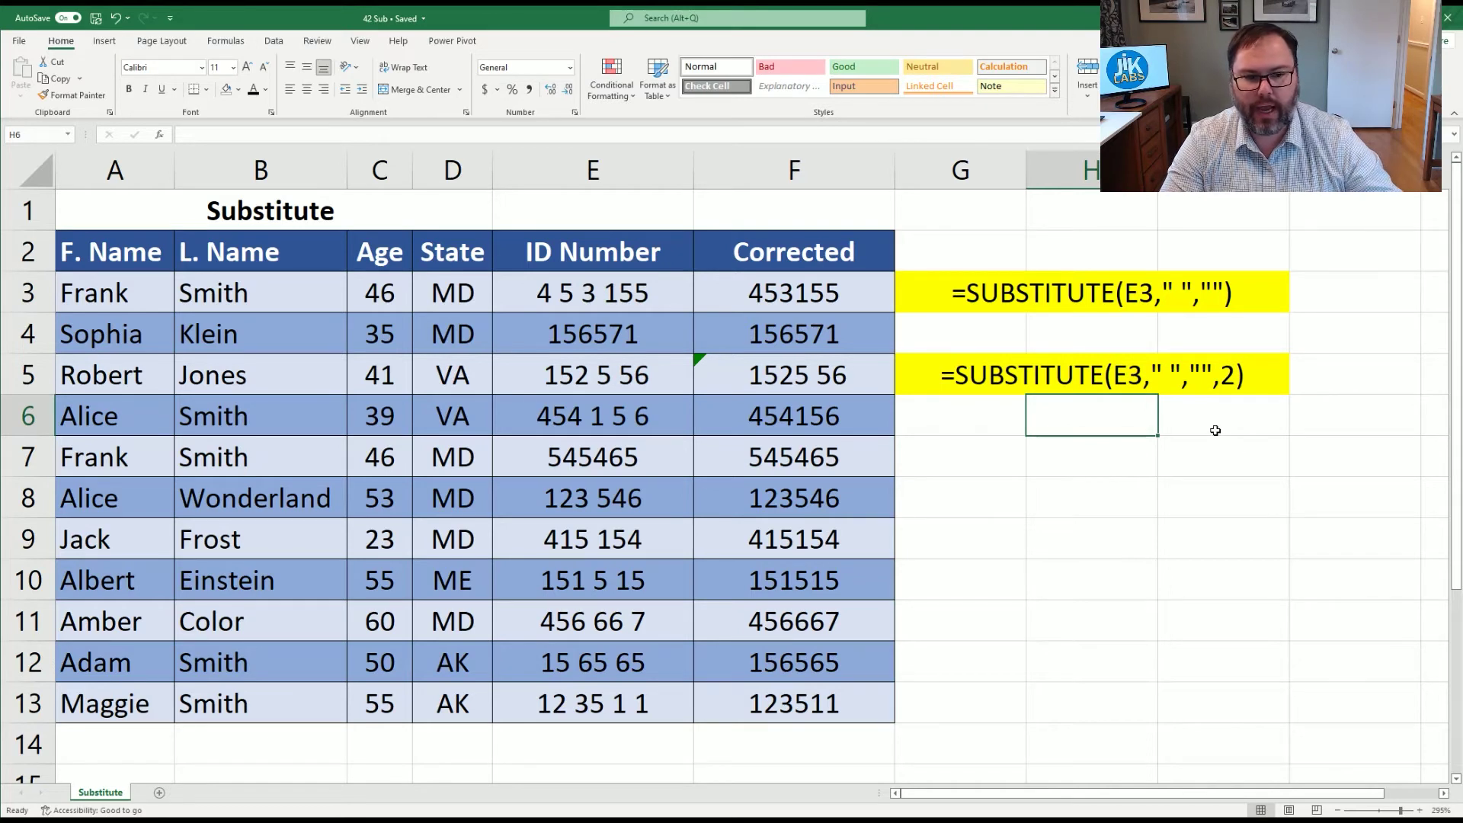
pyautogui.click(1003, 360)
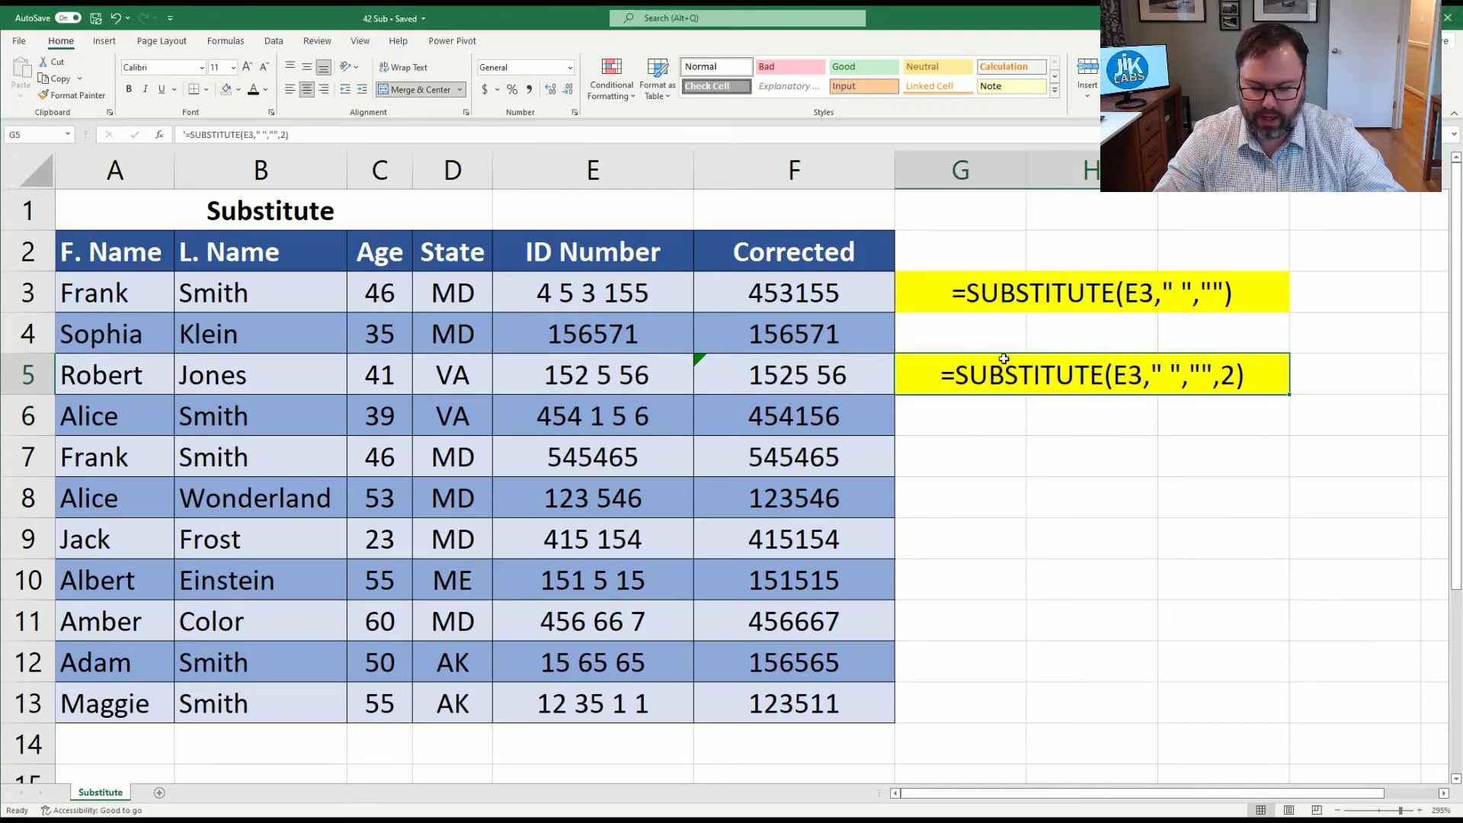
# Step: Copy the G5 example cell to G8, then clear G8's pasted text
pyautogui.hotkey('ctrl', 'c')
pyautogui.click(989, 492)
pyautogui.hotkey('ctrl', 'v')
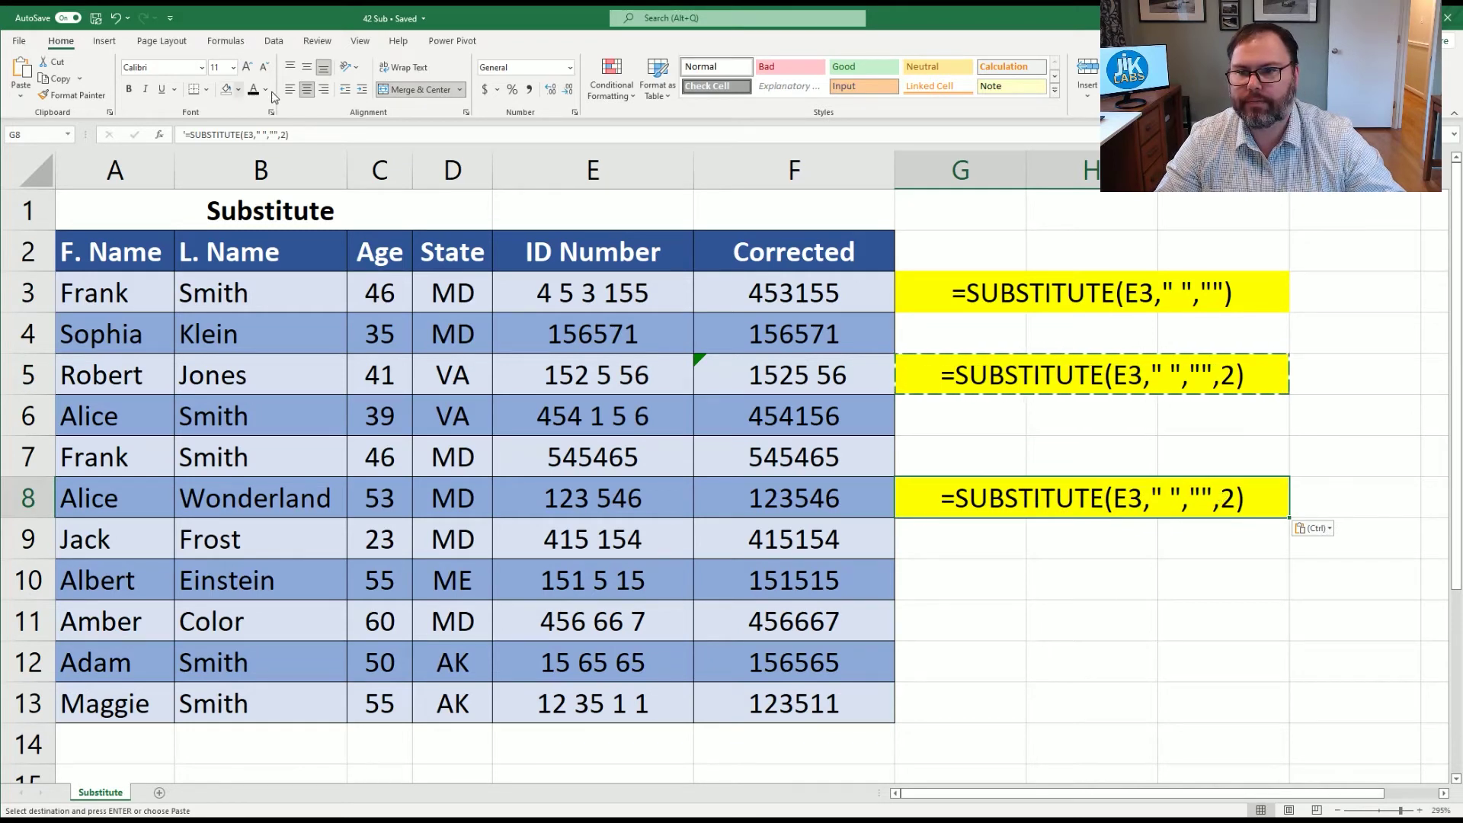
pyautogui.press('Delete')
# Step: Change F8's SUBSTITUTE replacement text to <> so it returns 123<>546
pyautogui.press('Left')
pyautogui.press('F2')
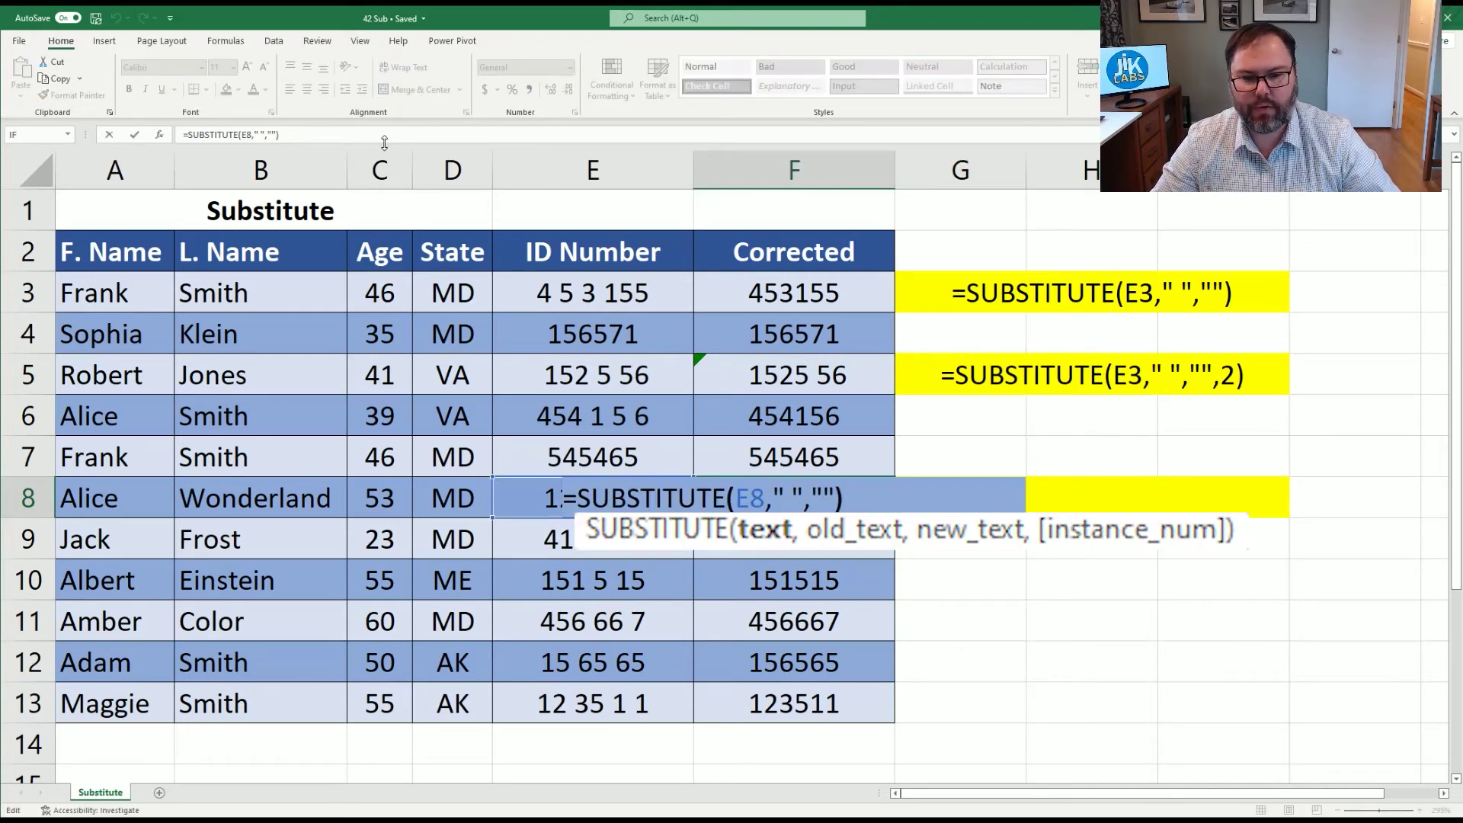
pyautogui.press('Left')
pyautogui.press('Left')
pyautogui.write('<>')
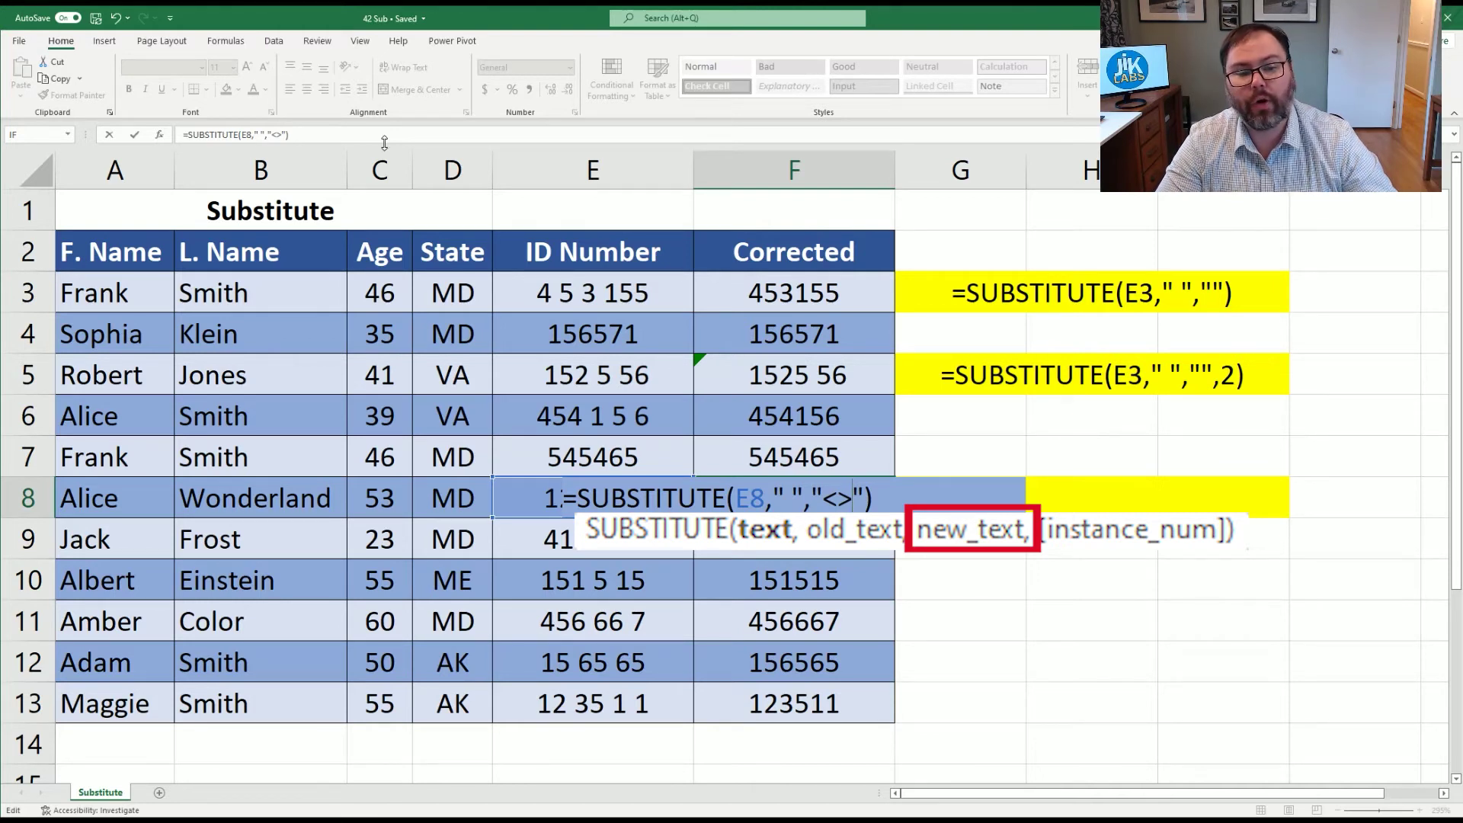
pyautogui.press('Return')
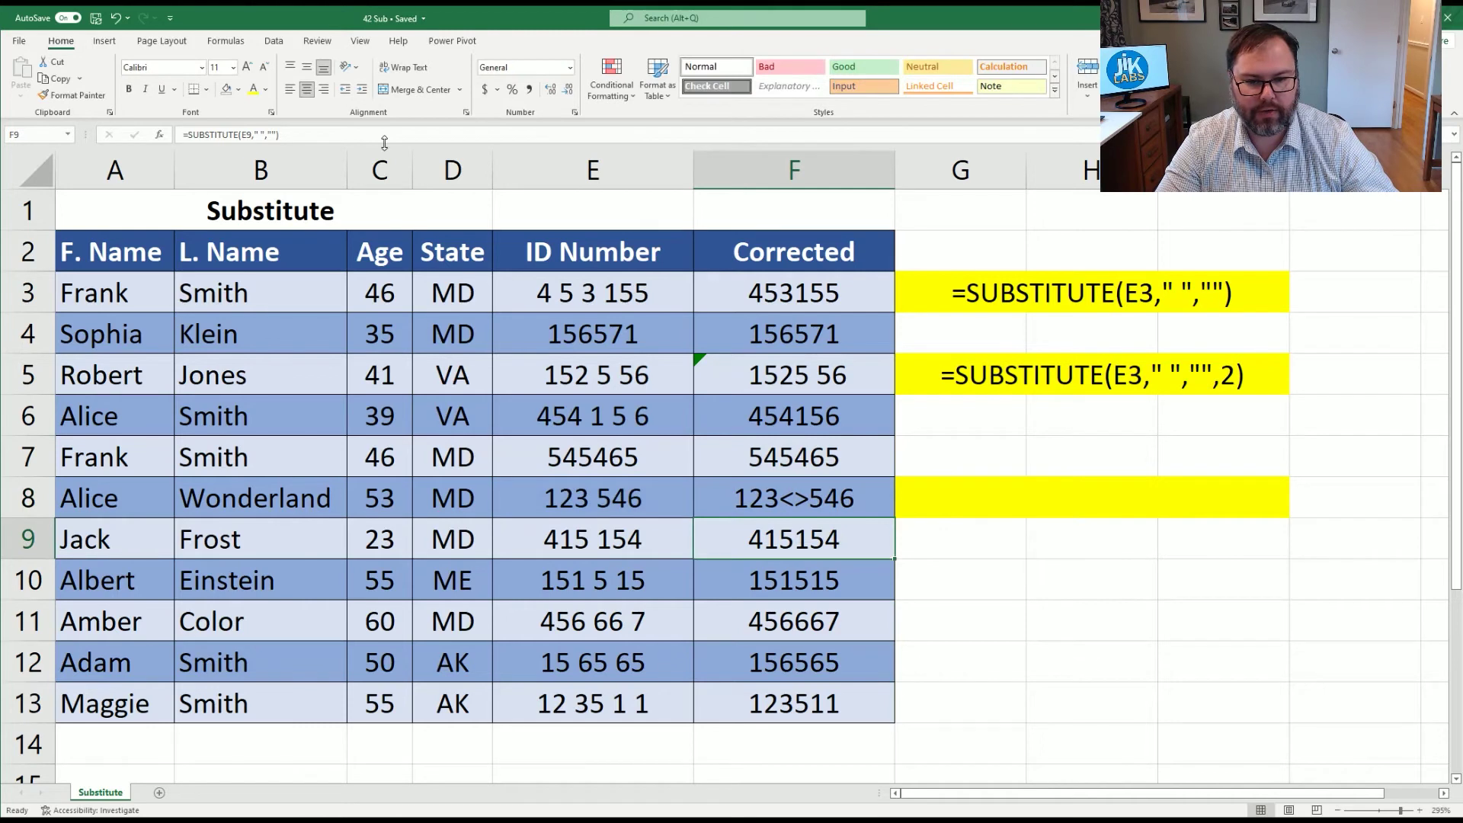
# Step: Set G8's font colour so its example formula =SUBSTITUTE(E3," ","<>") is visible
pyautogui.click(931, 488)
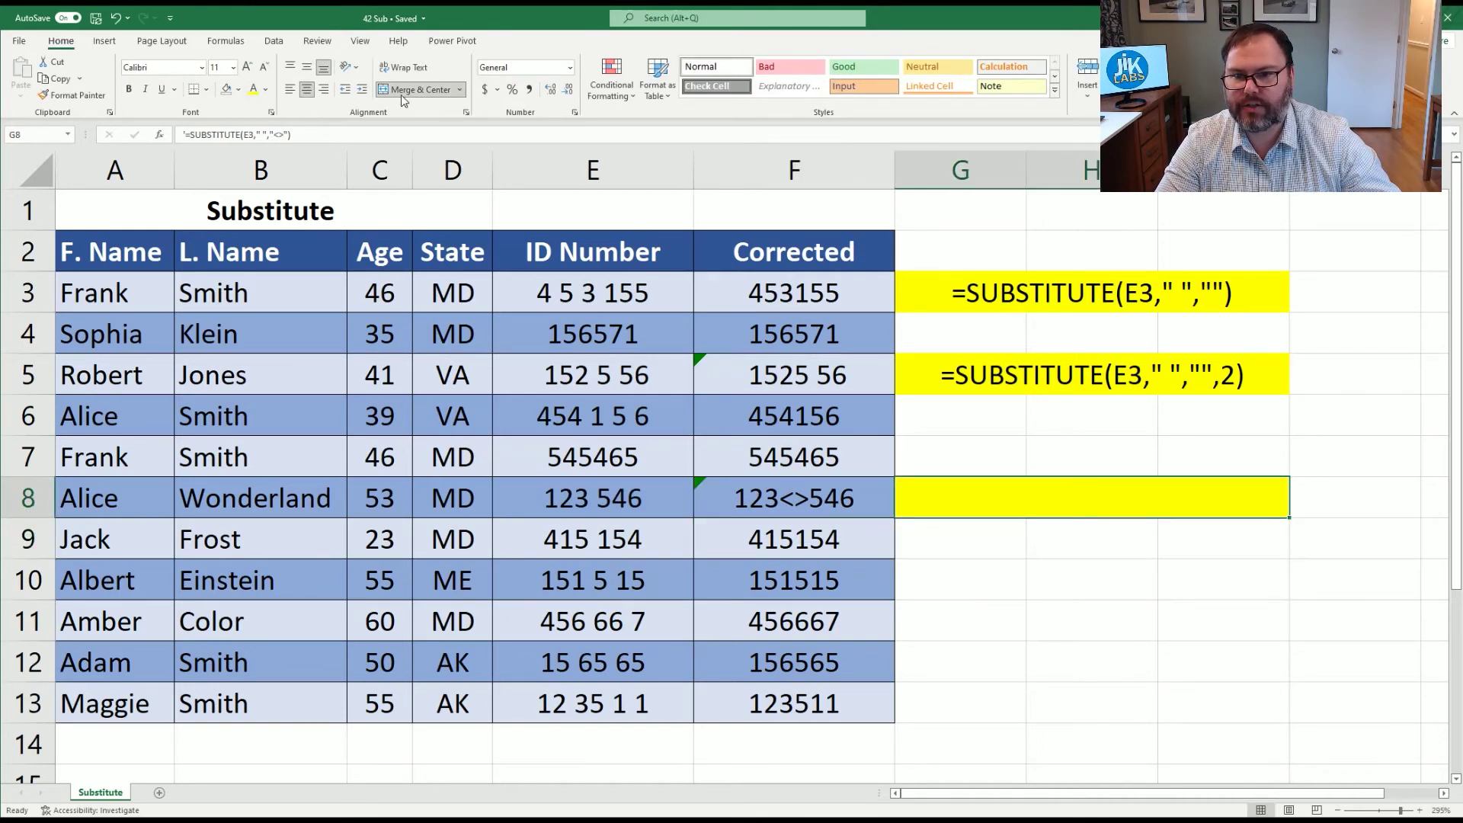
pyautogui.click(253, 89)
pyautogui.click(887, 510)
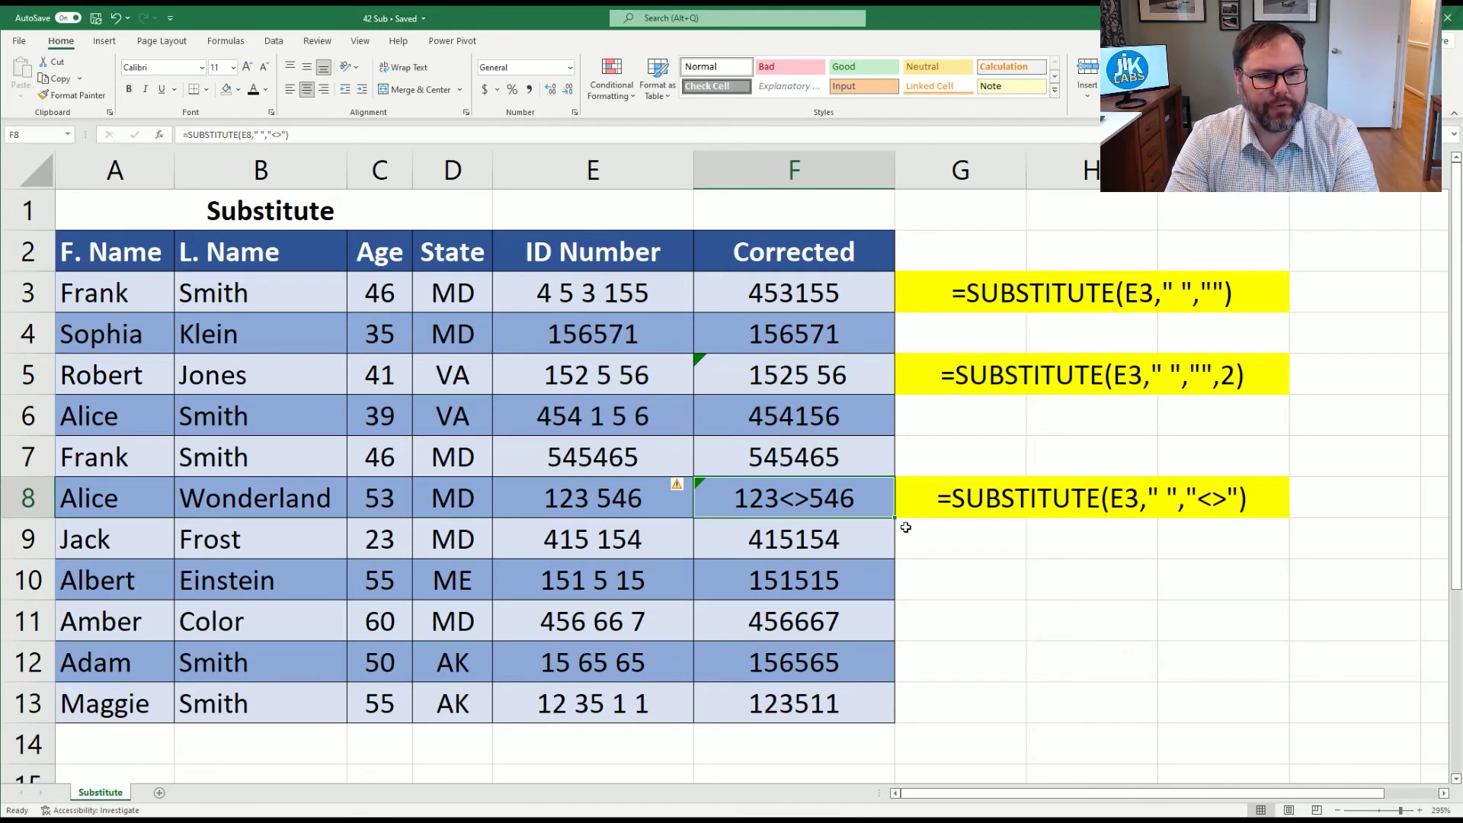